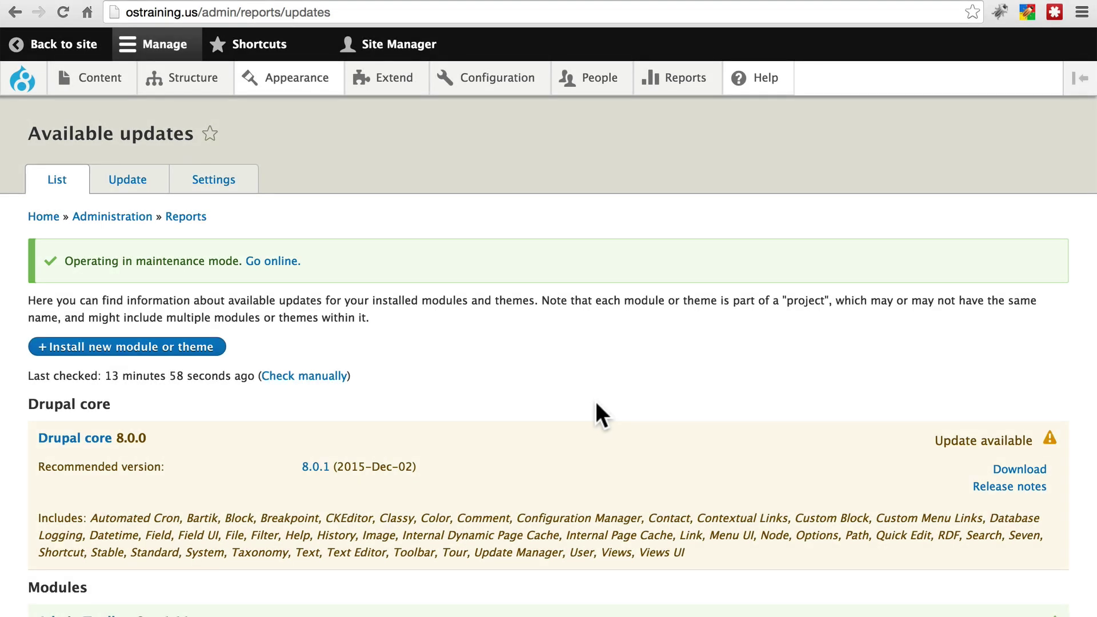
Launch cPanel File Manager at the Web Root (public_html)
scroll(596, 403, "down", 5)
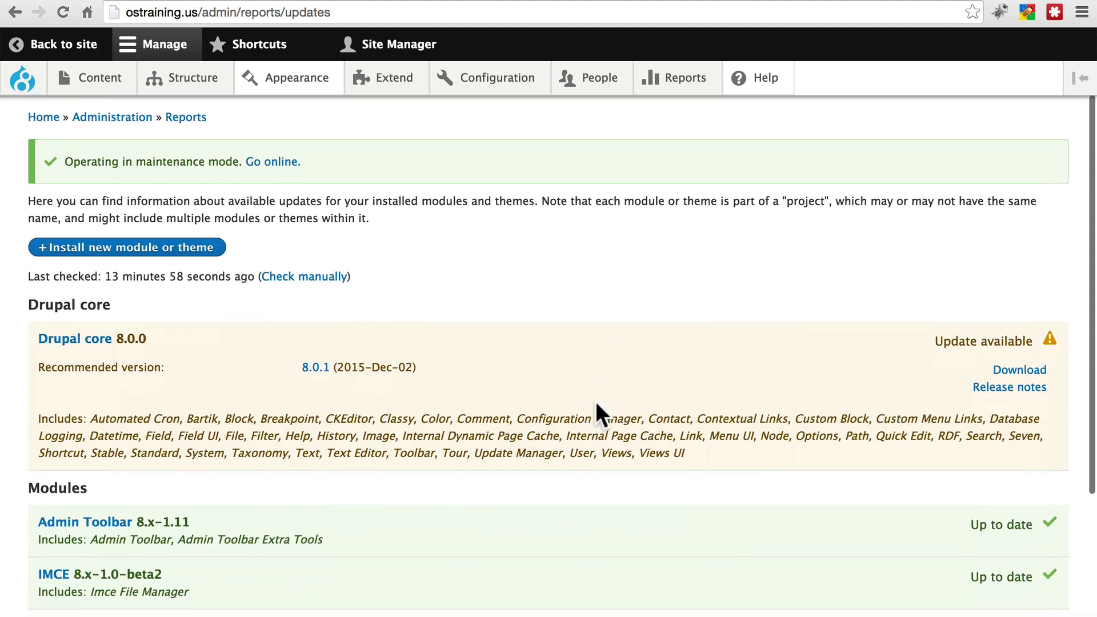
scroll(596, 401, "down", 1)
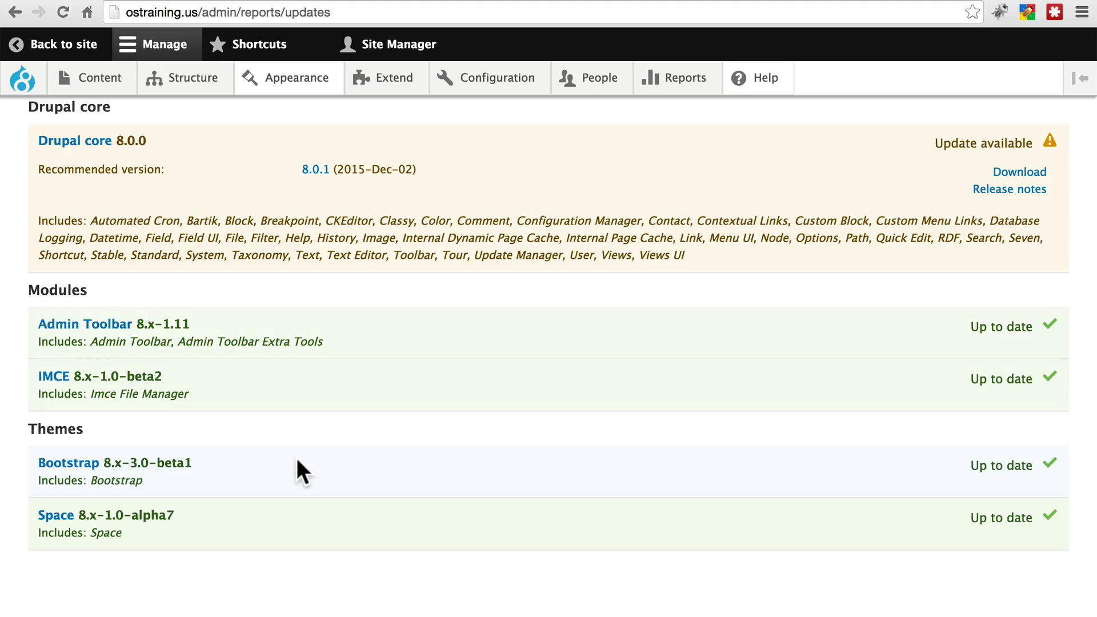
scroll(296, 454, "up", 5)
scroll(298, 460, "up", 1)
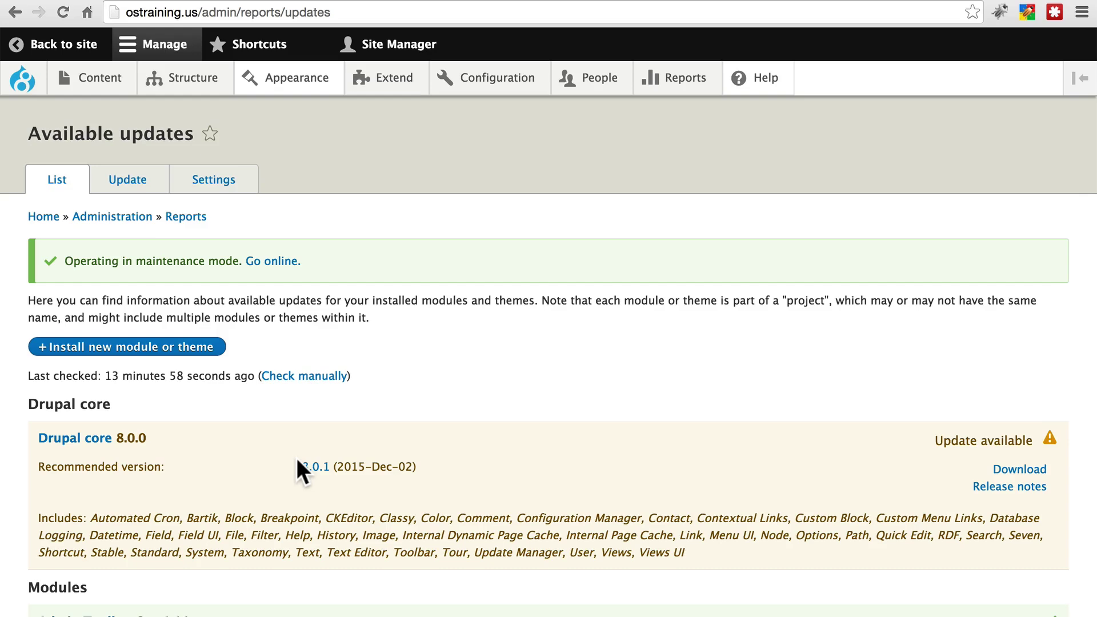
left_click(484, 2)
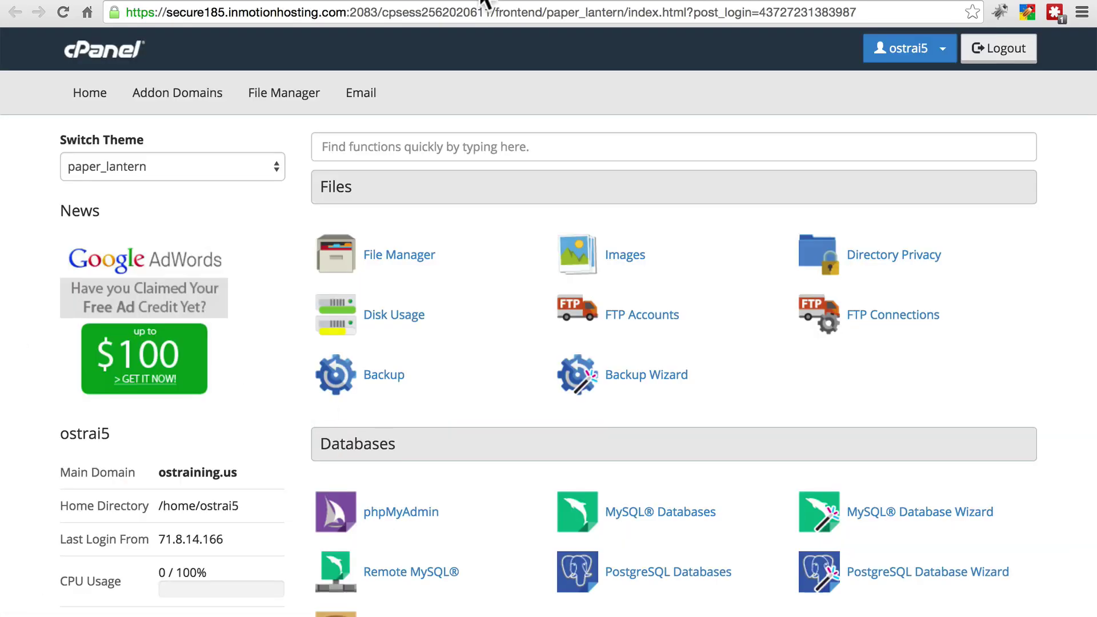
left_click(395, 255)
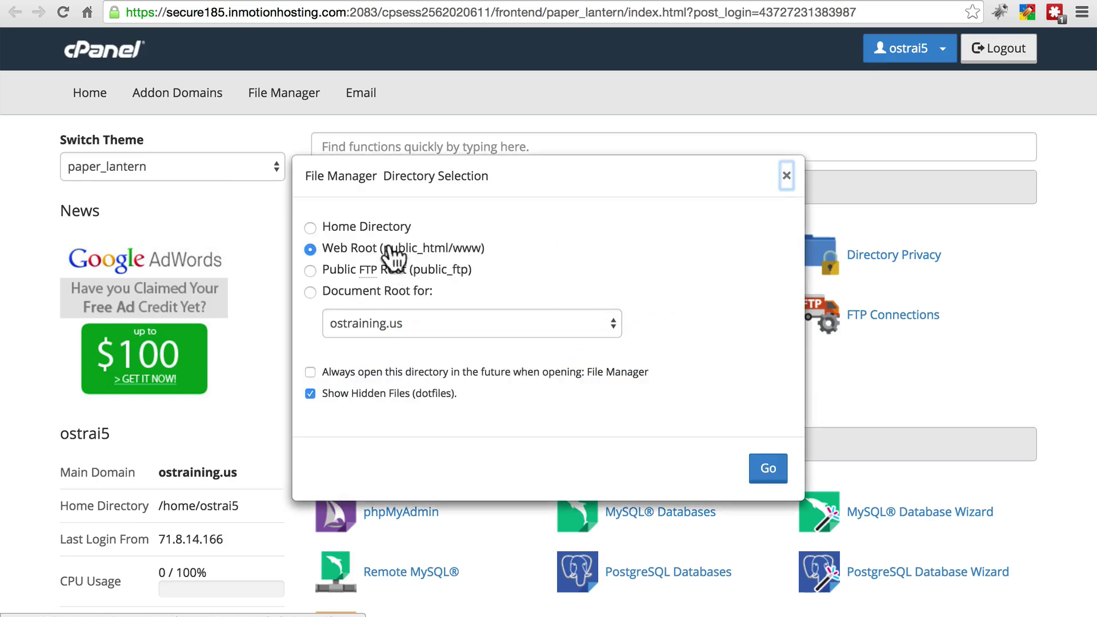
left_click(760, 474)
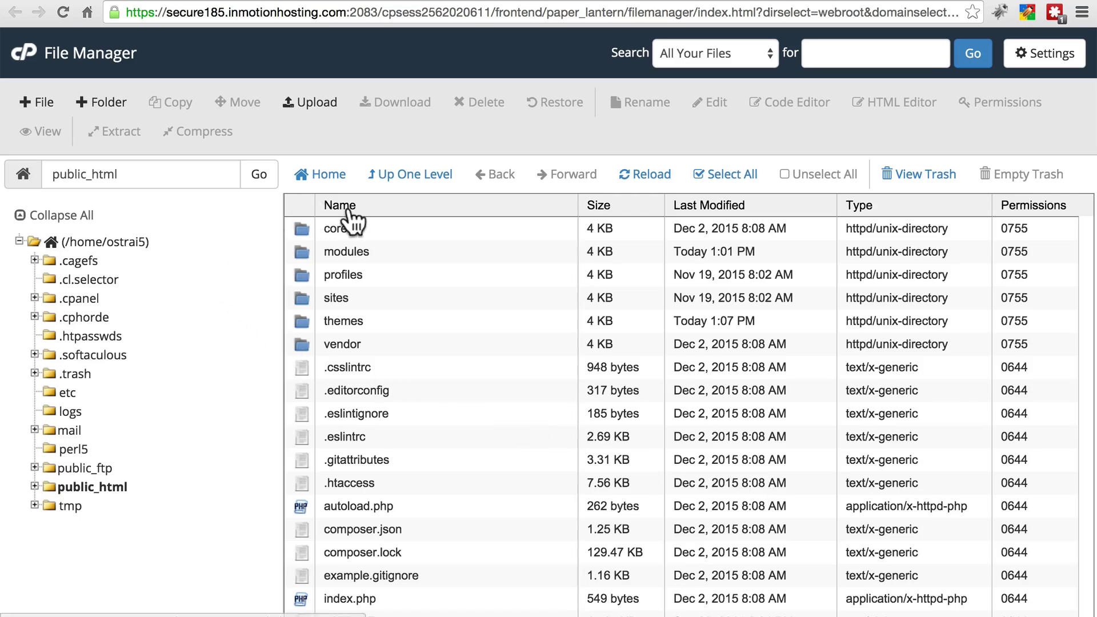
Enter the core folder and bring up the context menu for UPGRADE.txt
double_click(373, 224)
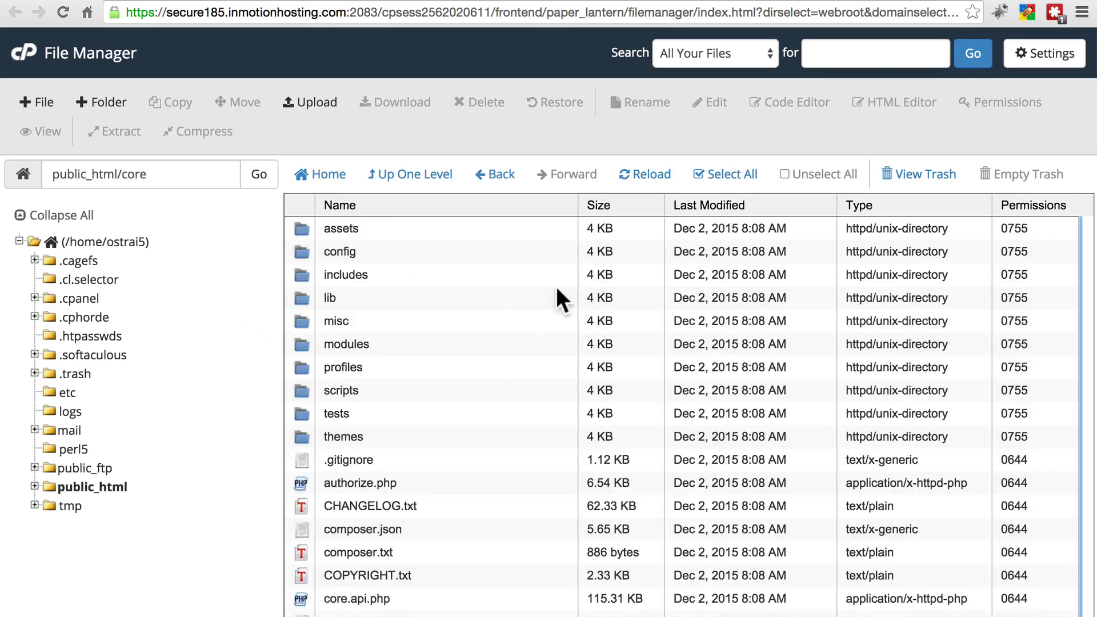
scroll(556, 287, "down", 5)
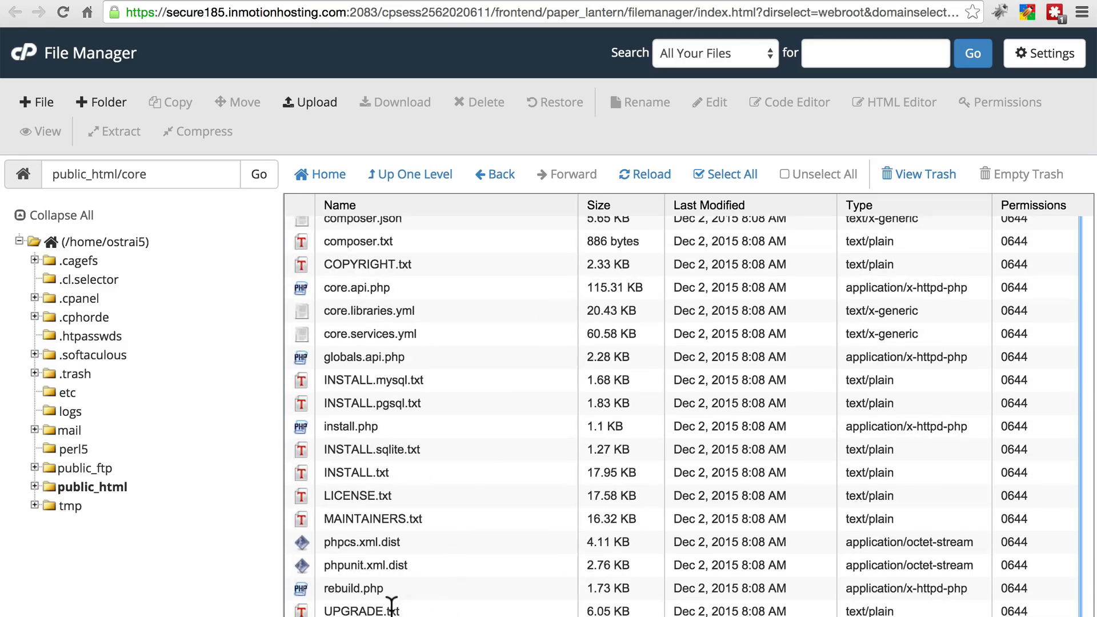
left_click(423, 610)
right_click(423, 611)
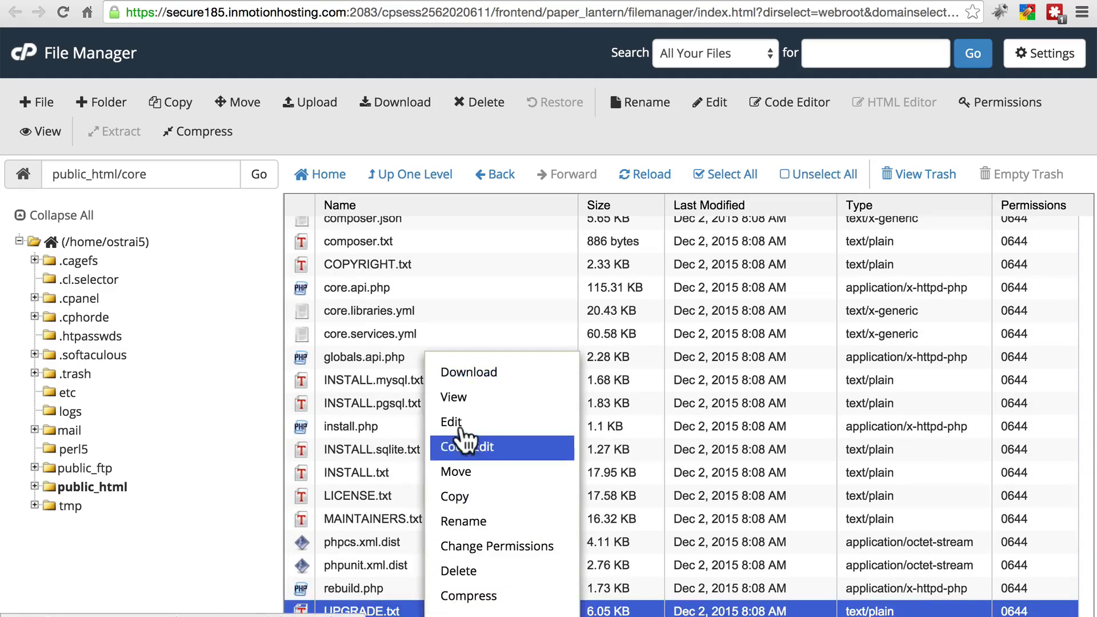
View UPGRADE.txt, read the minor-version update instructions, then close the viewer
left_click(457, 398)
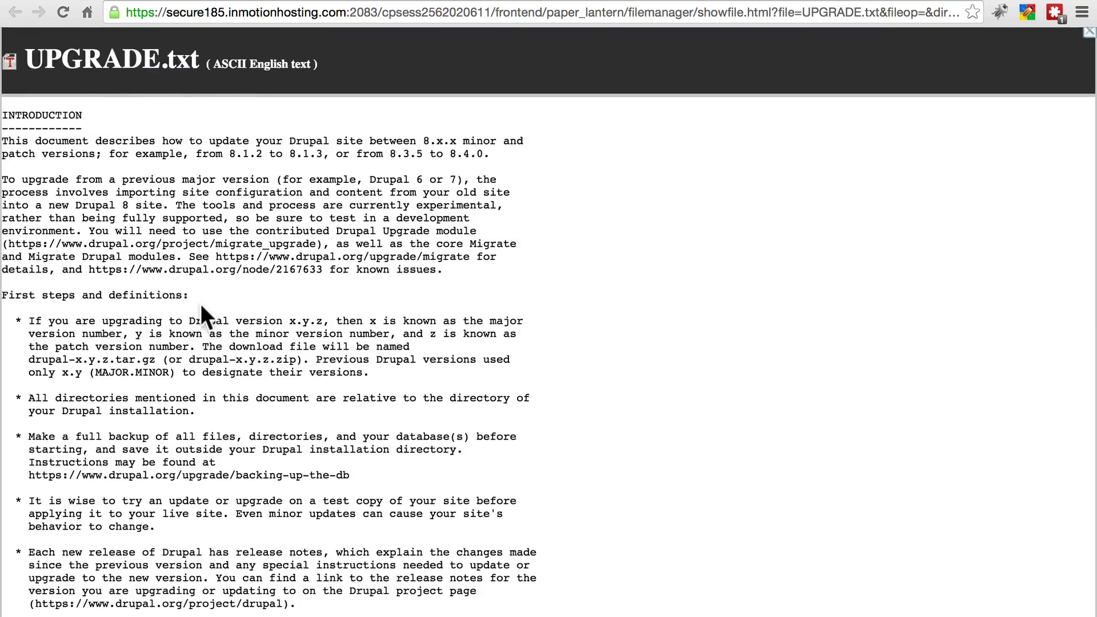
scroll(202, 305, "down", 8)
scroll(202, 306, "down", 3)
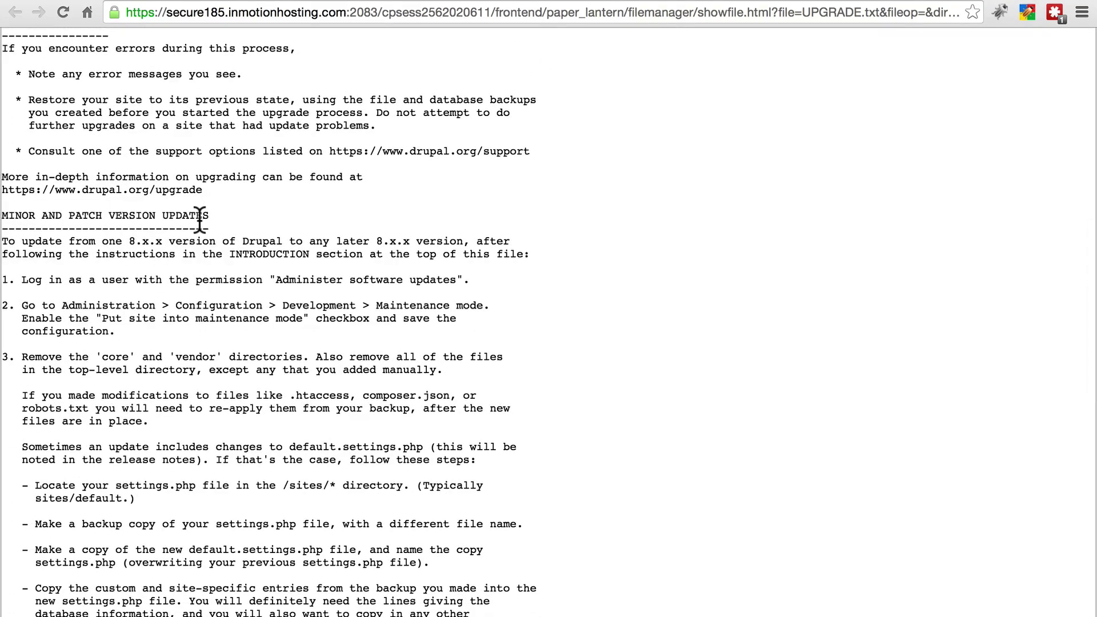
scroll(39, 287, "down", 6)
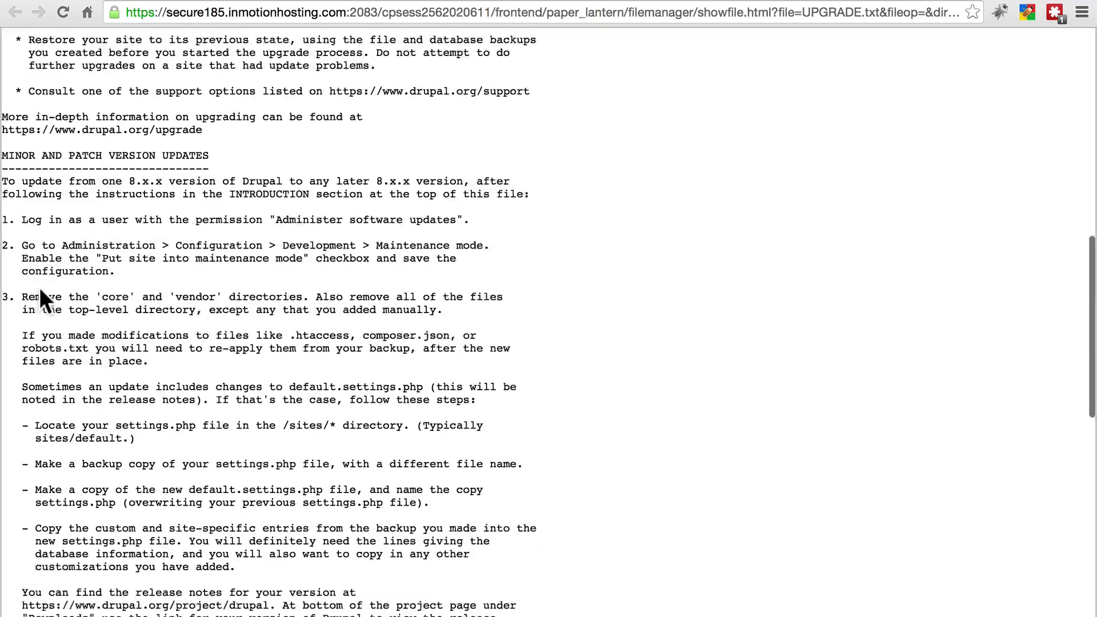
scroll(57, 177, "down", 7)
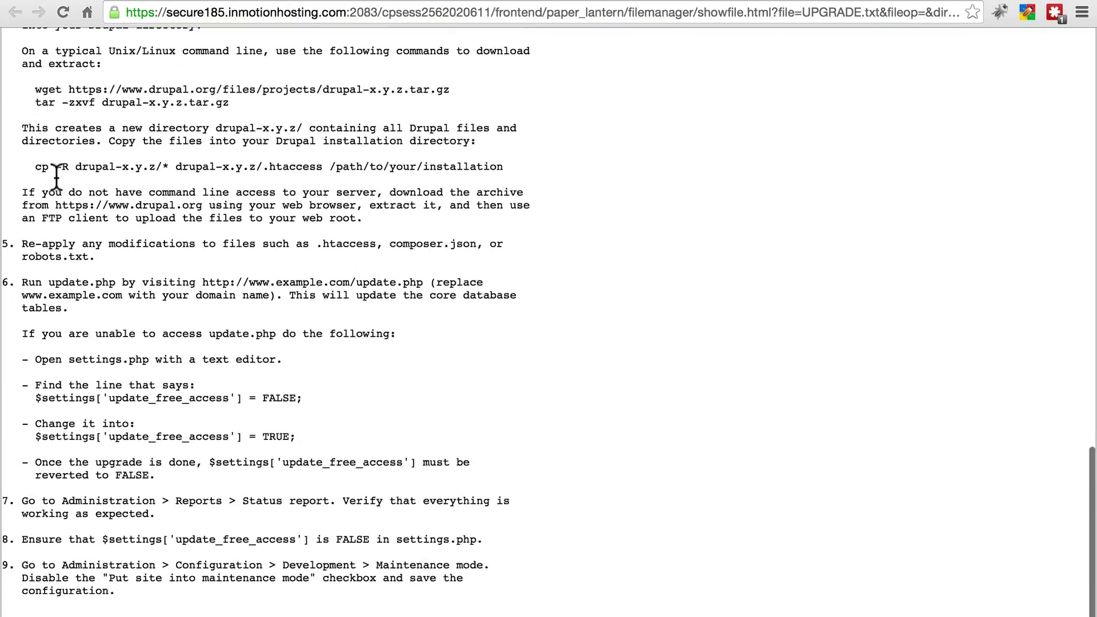
scroll(57, 178, "up", 12)
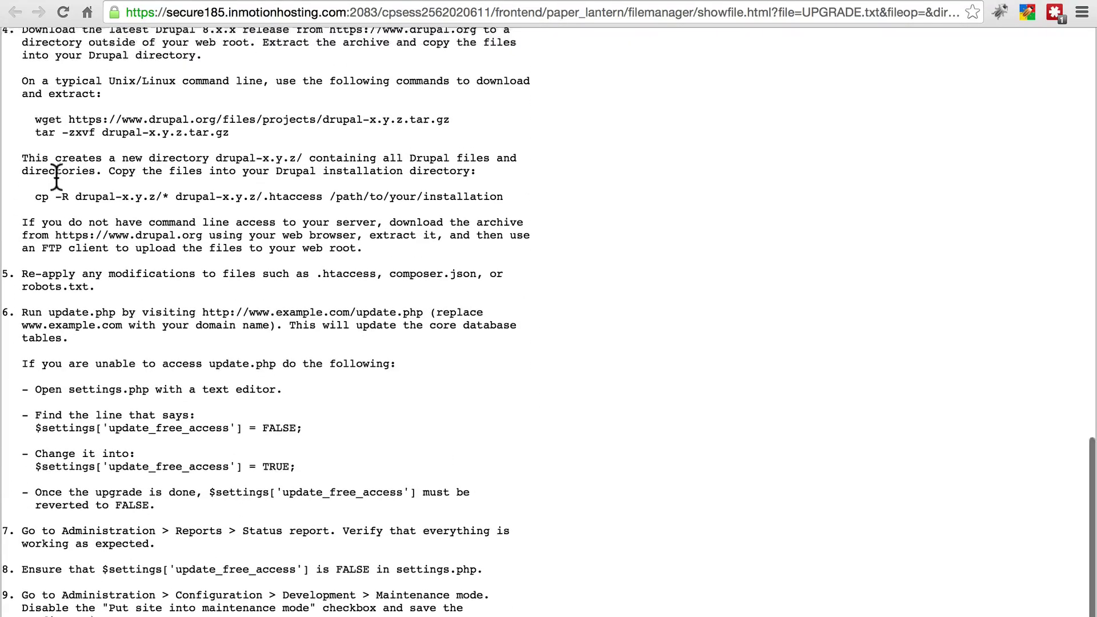
scroll(57, 177, "up", 8)
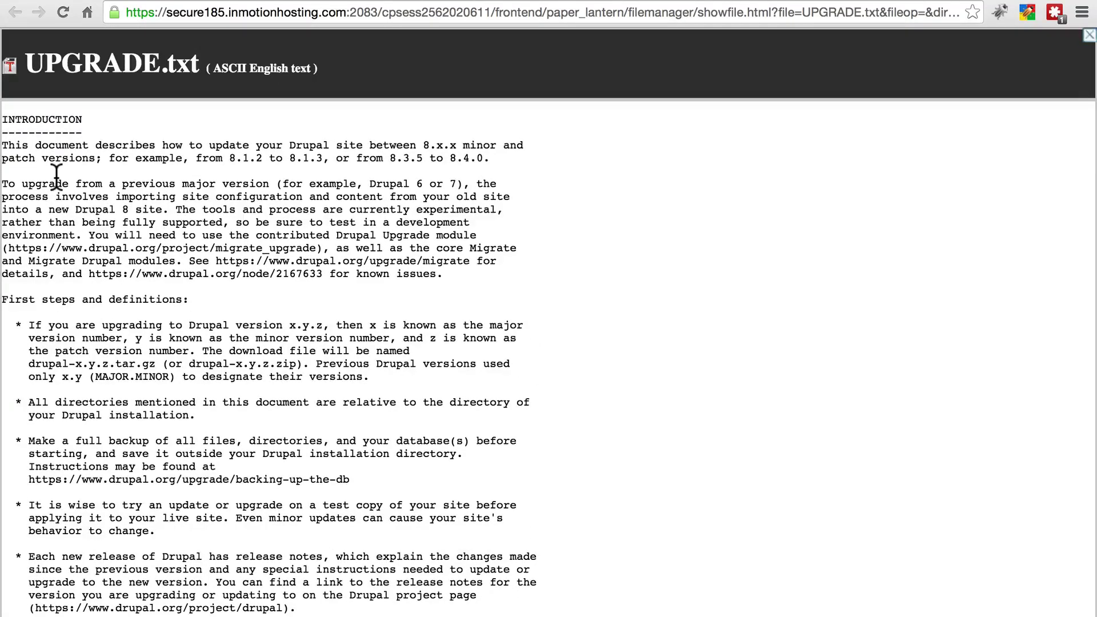
key("super+w")
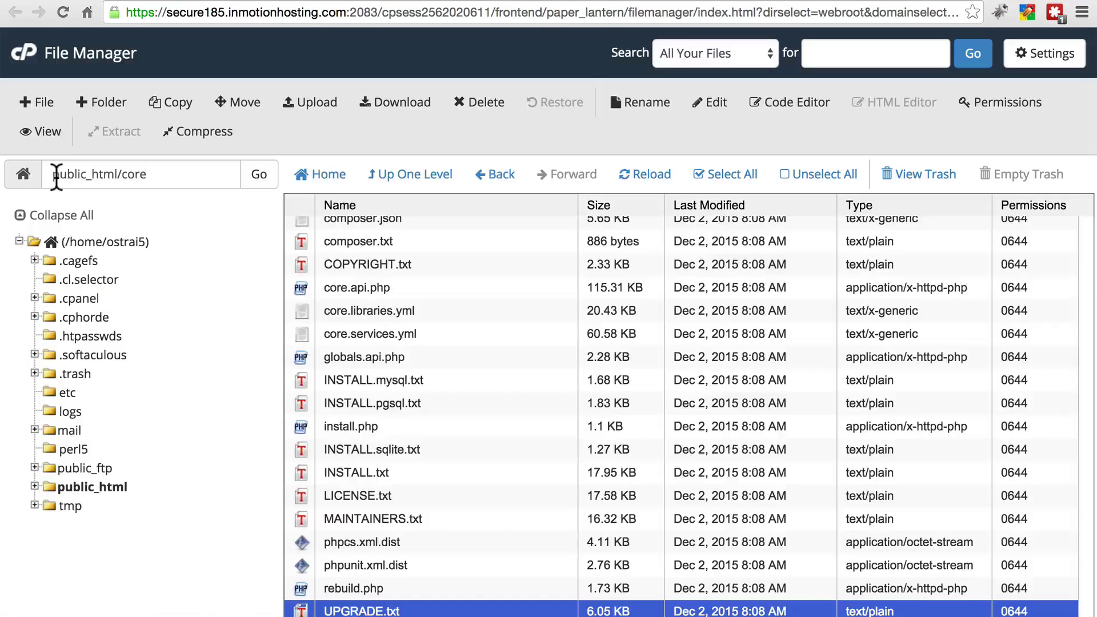
Go back to Drupal's Available updates report and review core 8.0.0 with 8.0.1 recommended
key("super+w")
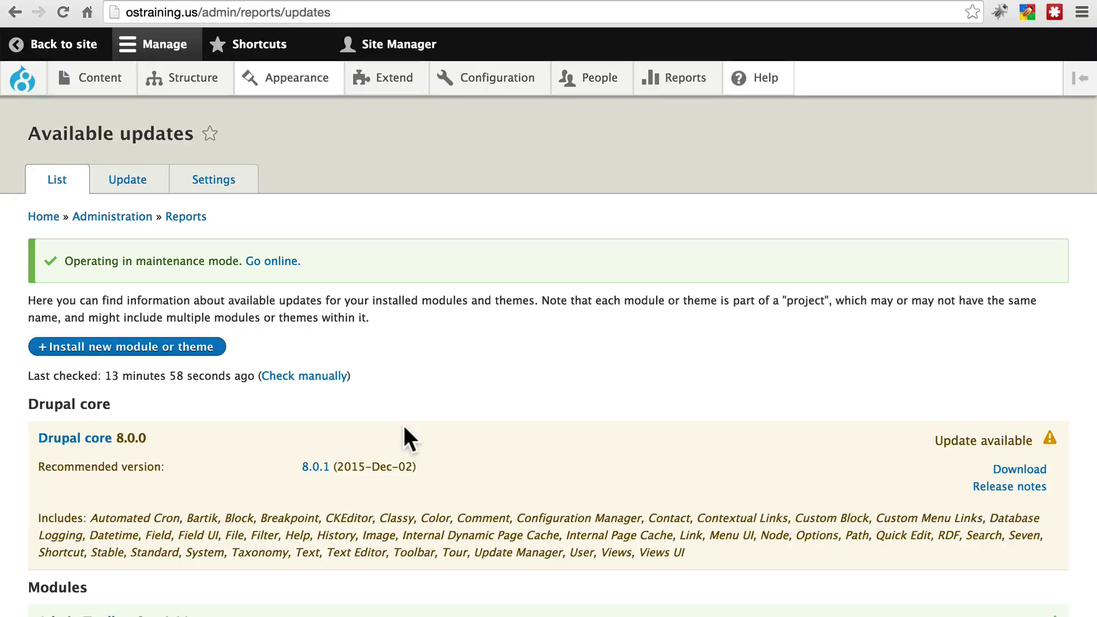
scroll(404, 427, "down", 5)
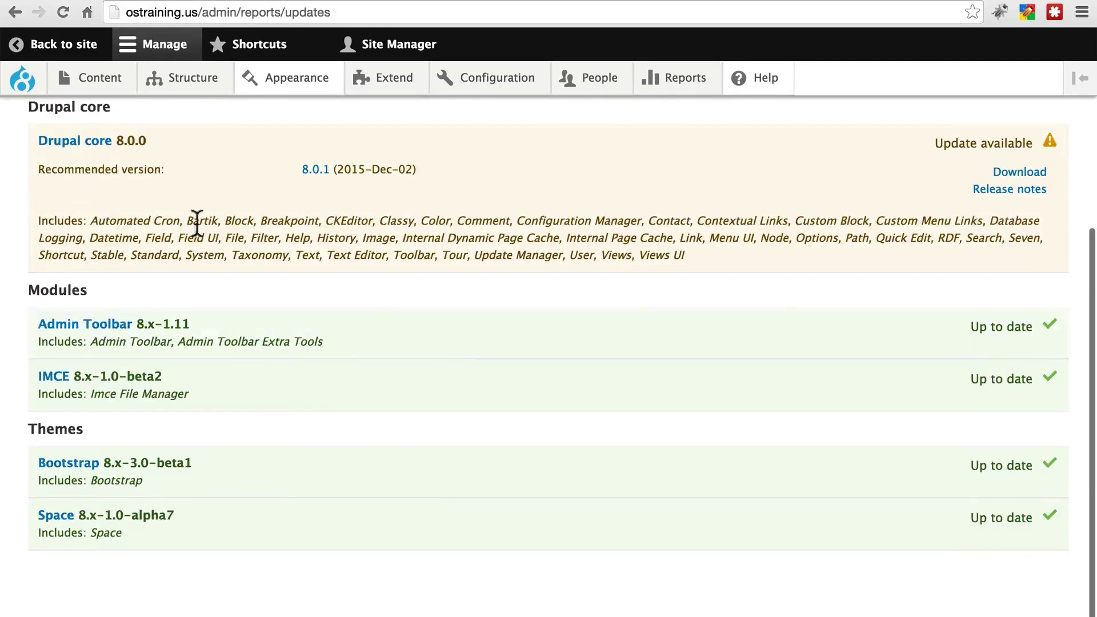
scroll(365, 417, "up", 5)
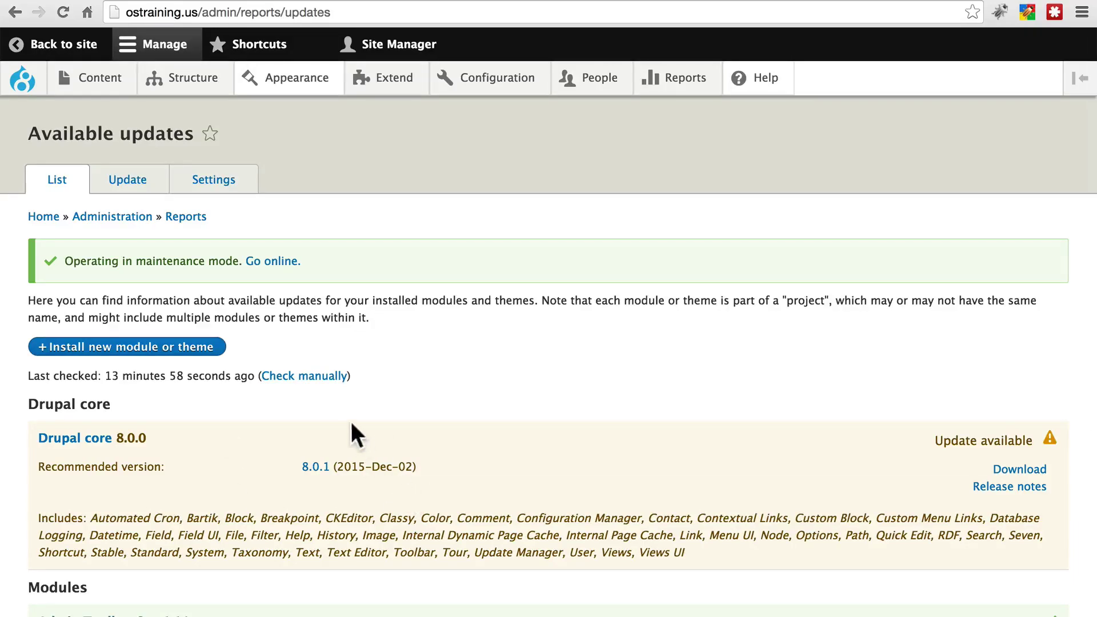
scroll(223, 464, "down", 4)
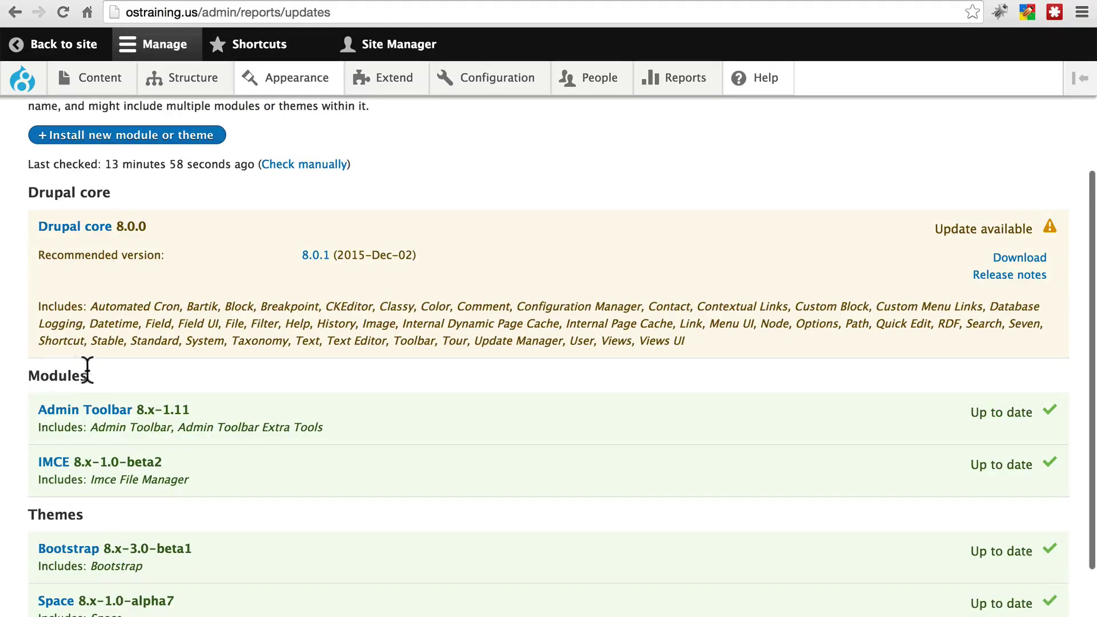
scroll(327, 492, "up", 4)
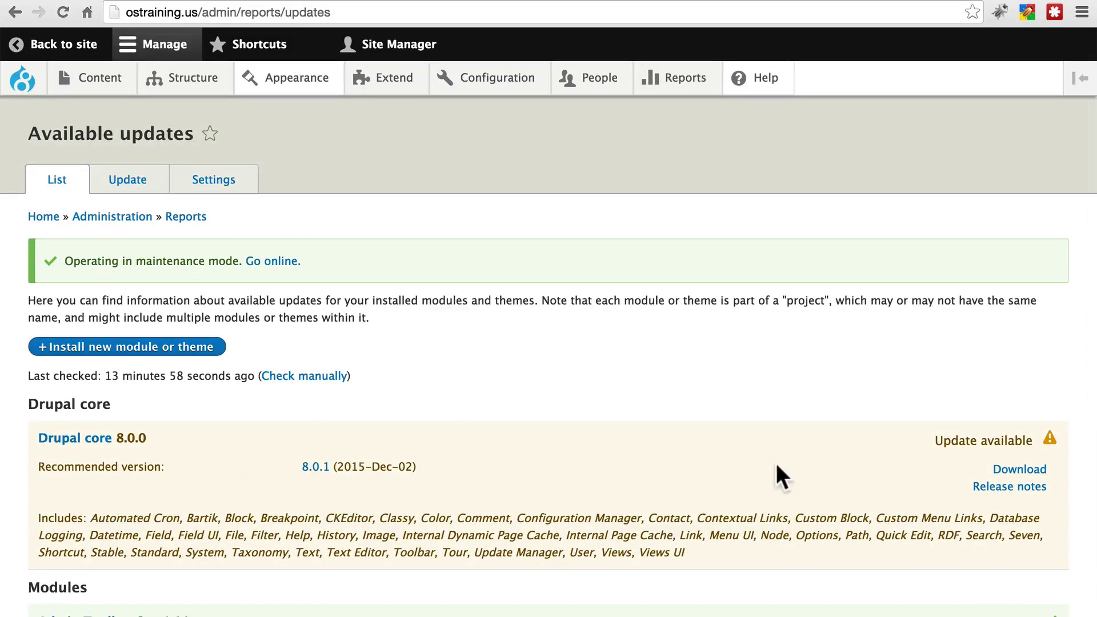
Download the Drupal core 8.0.1 archive drupal-8.0.1.tar.gz to the Desktop
left_click(1011, 473)
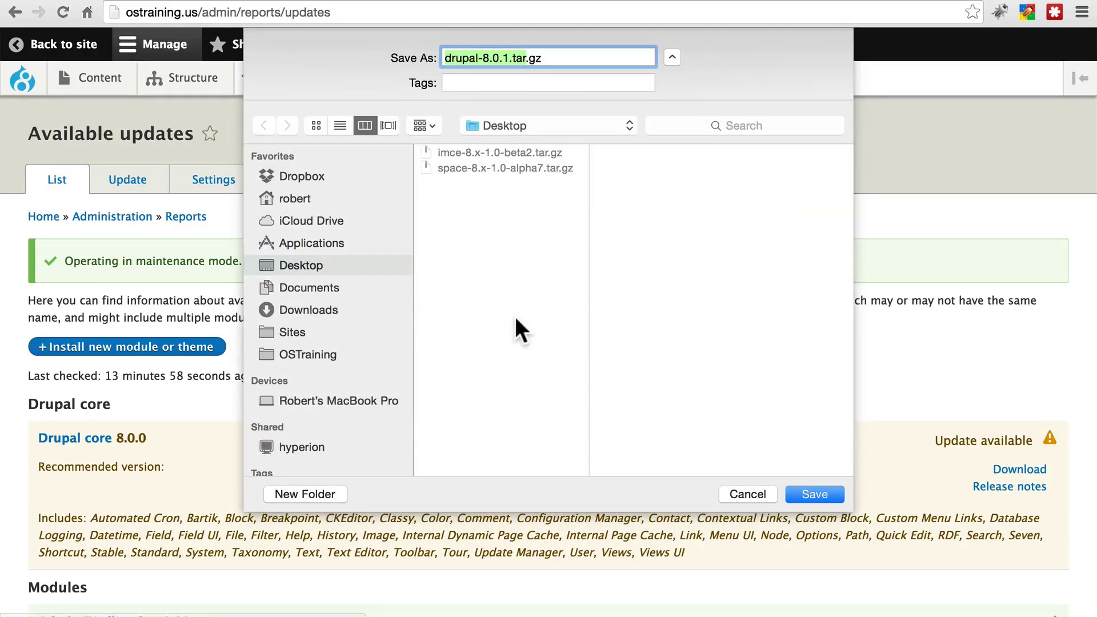
left_click(808, 489)
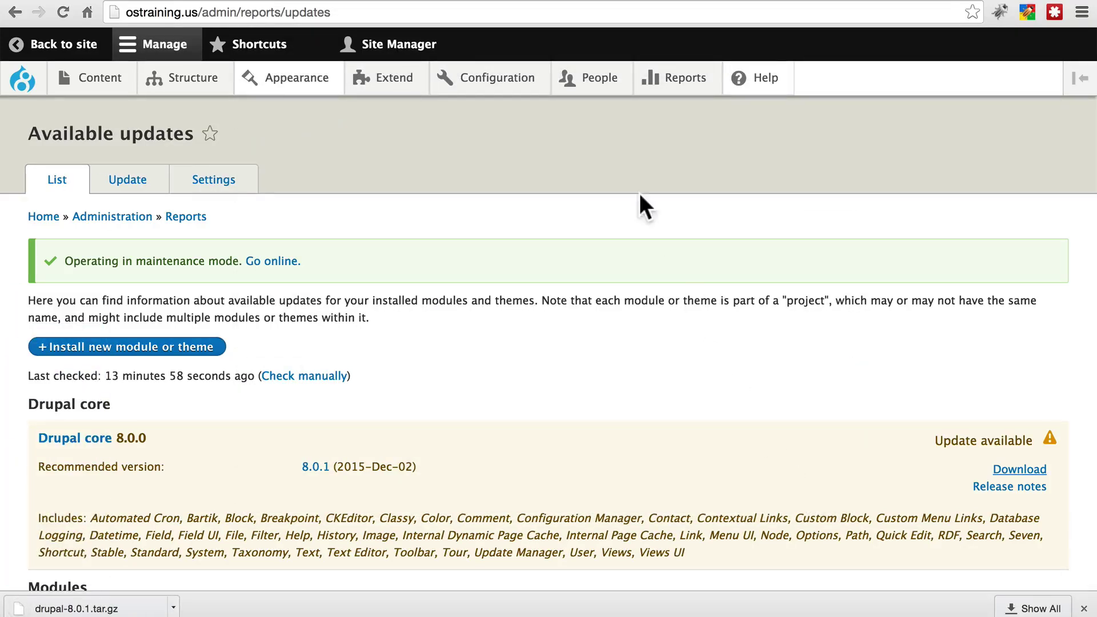
In File Manager, go from the core folder up to the public_html listing
left_click(635, 3)
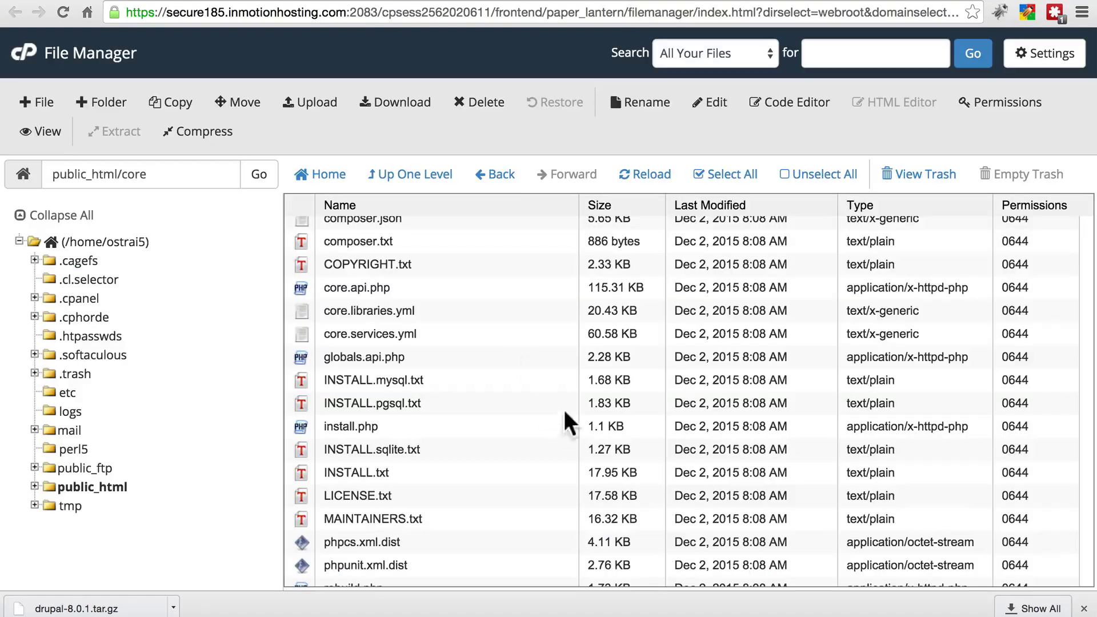
scroll(503, 426, "up", 10)
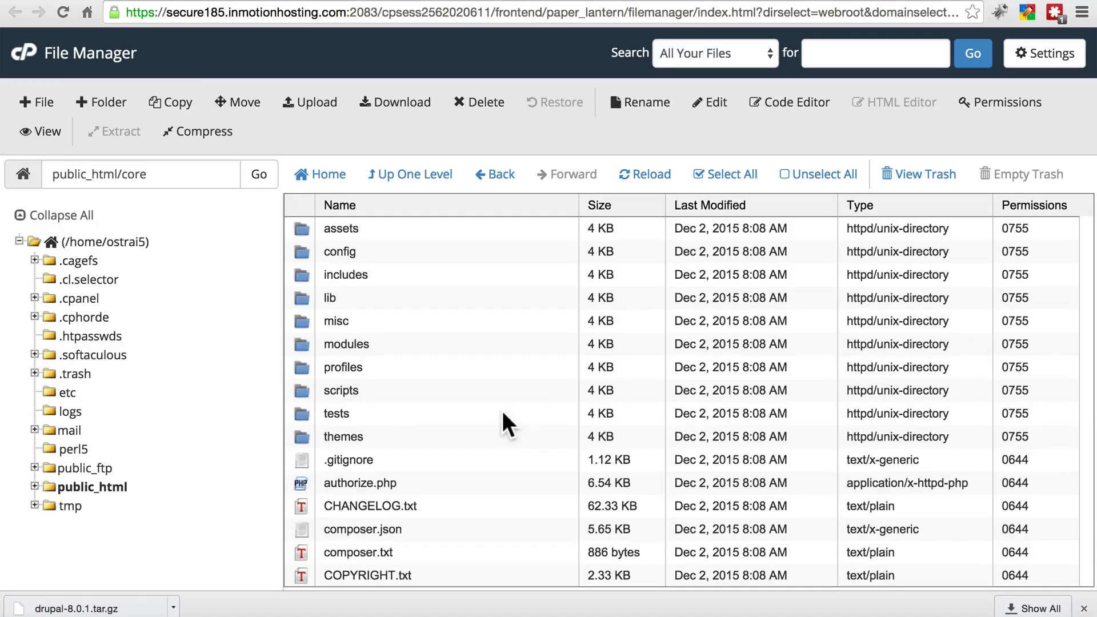
left_click(97, 486)
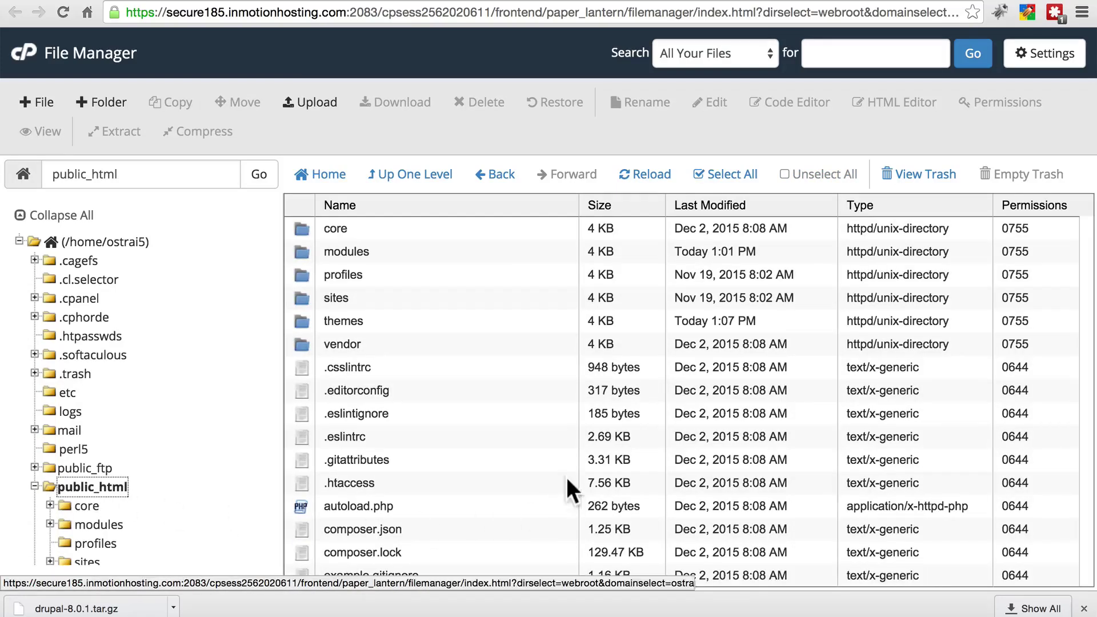
scroll(506, 336, "down", 5)
scroll(506, 336, "up", 5)
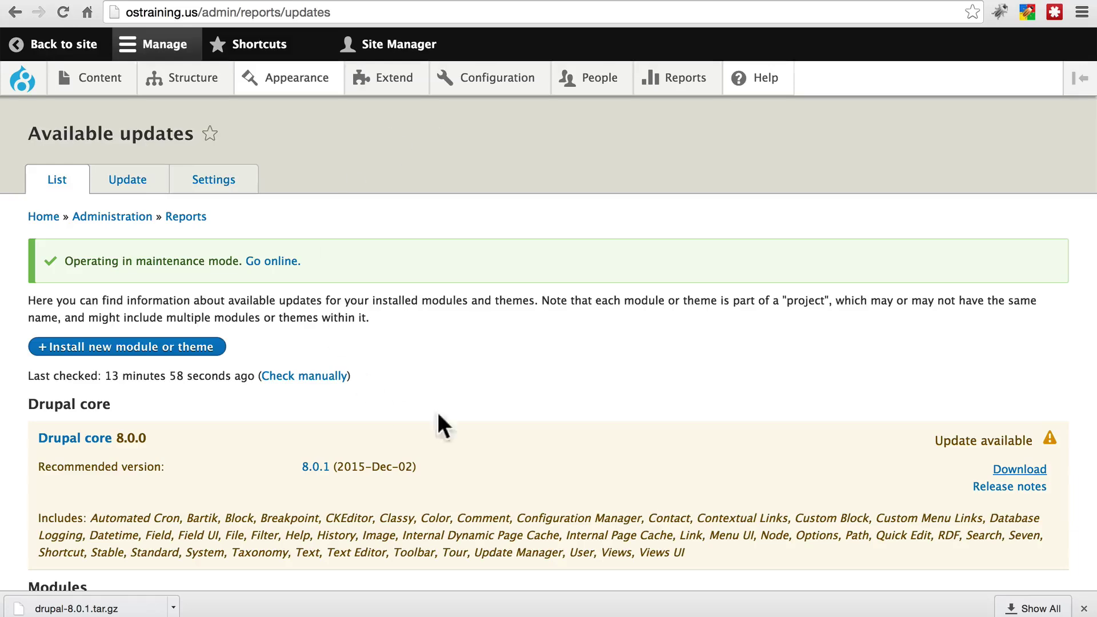
Close Chrome's finished downloads bar
scroll(449, 321, "down", 2)
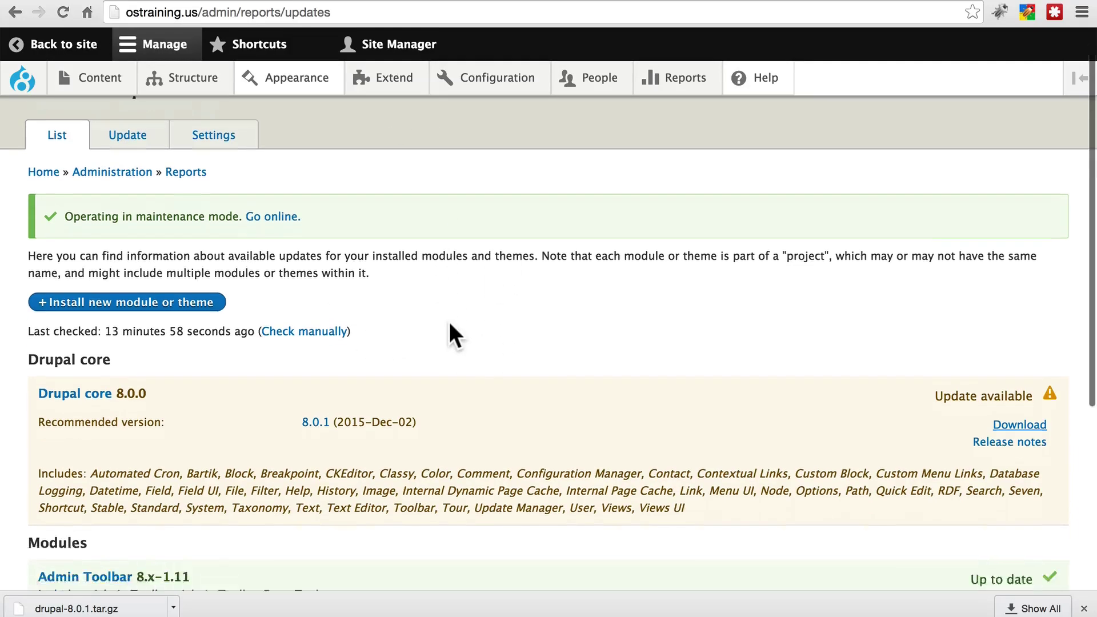
scroll(450, 321, "up", 2)
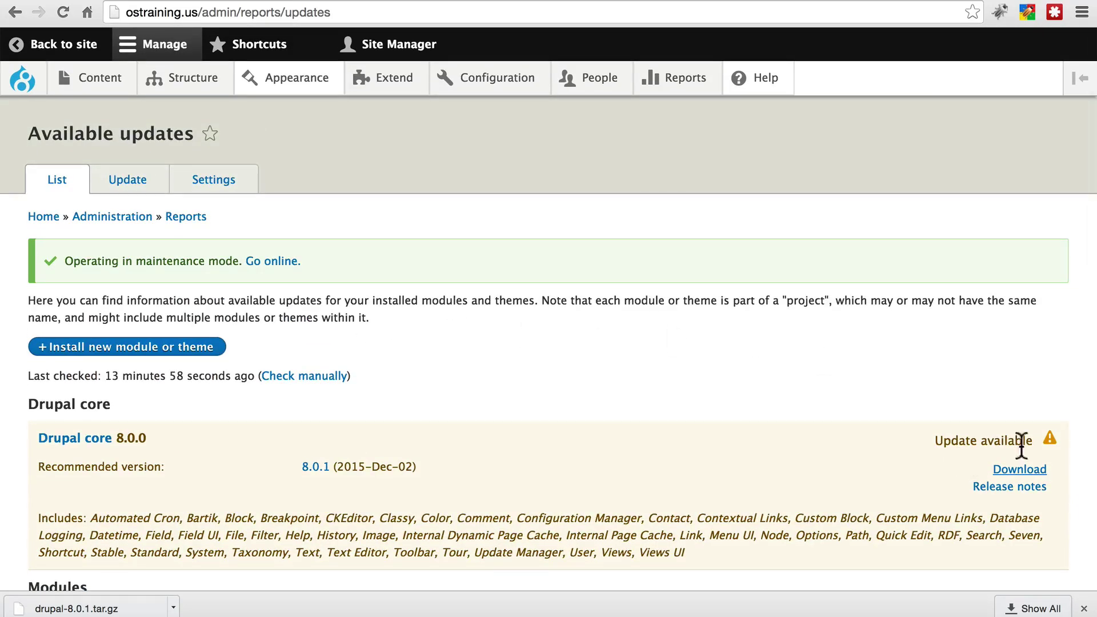
left_click(1082, 610)
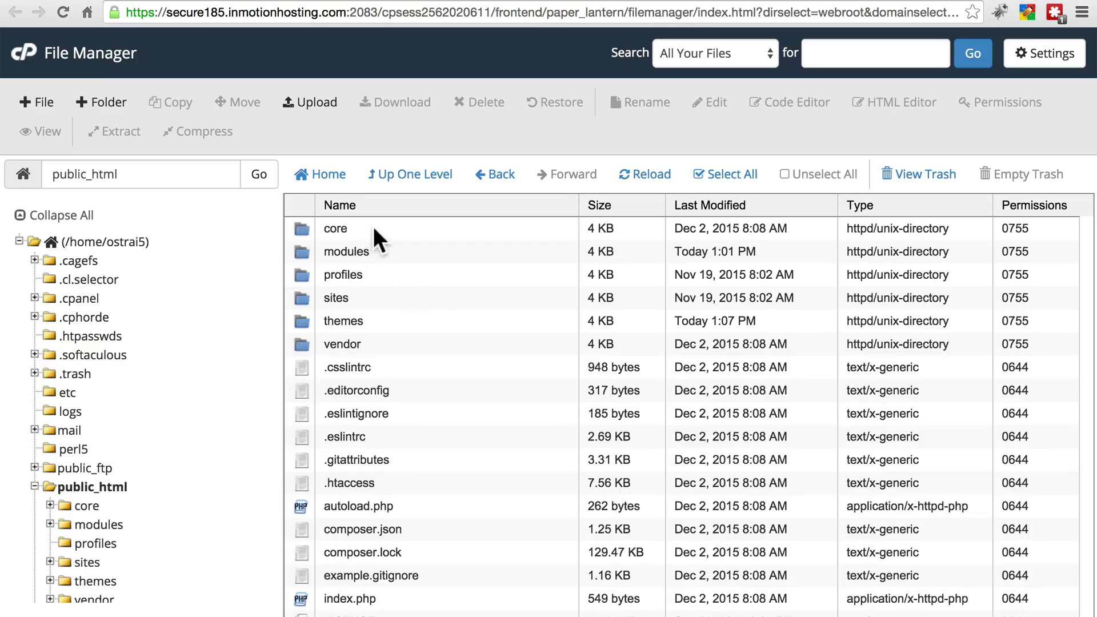
Select the old core folder in public_html and send it to the trash
left_click(378, 228)
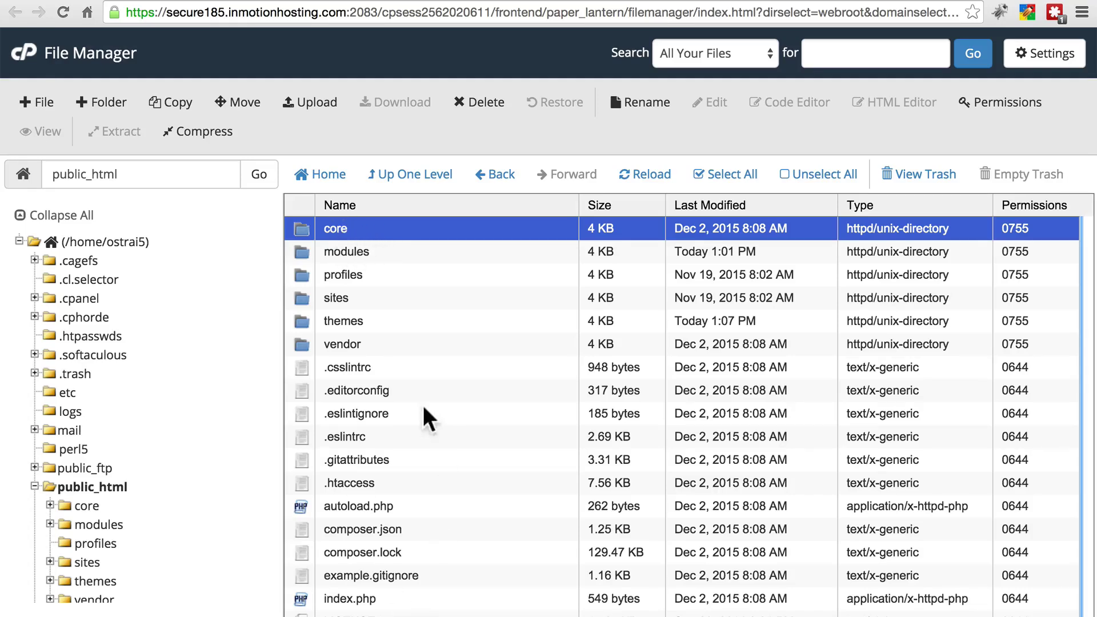
scroll(412, 379, "down", 3)
scroll(428, 479, "up", 3)
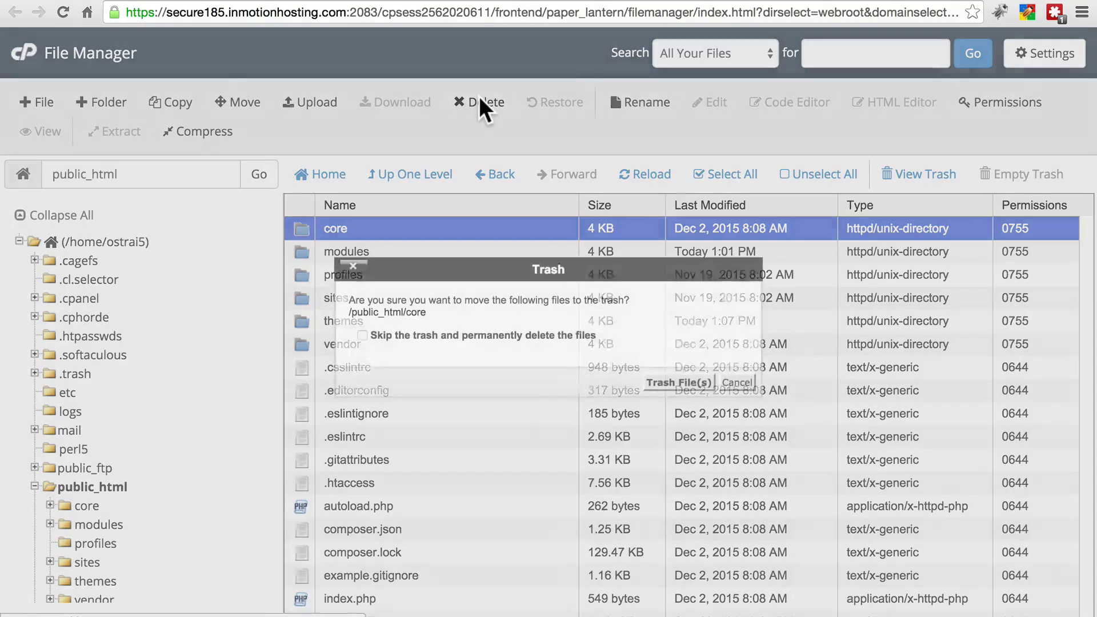
left_click(479, 98)
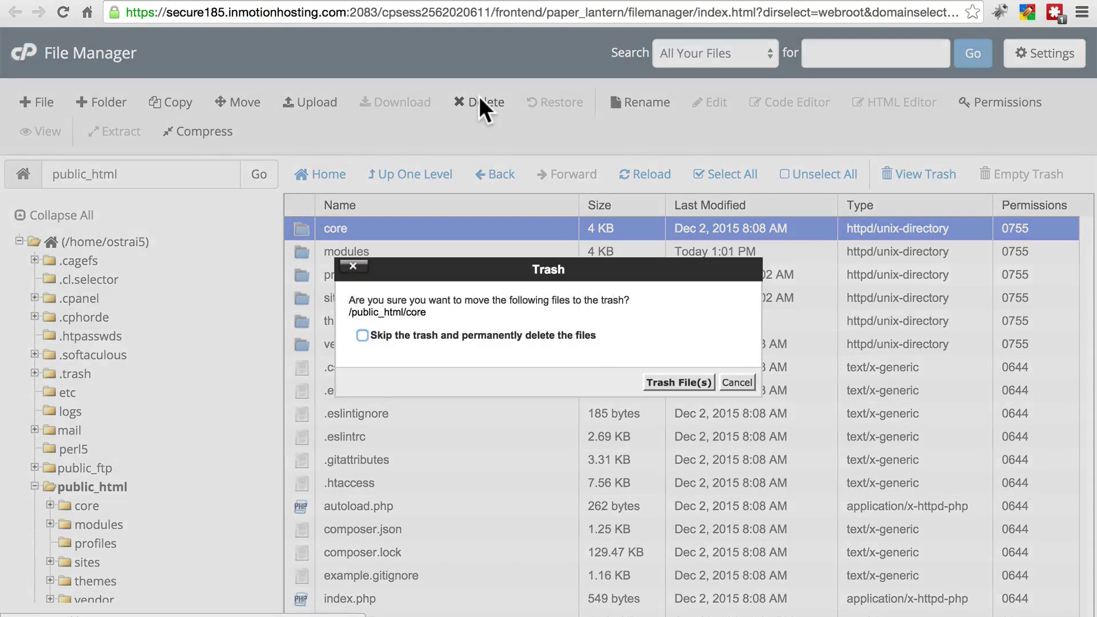
left_click(671, 380)
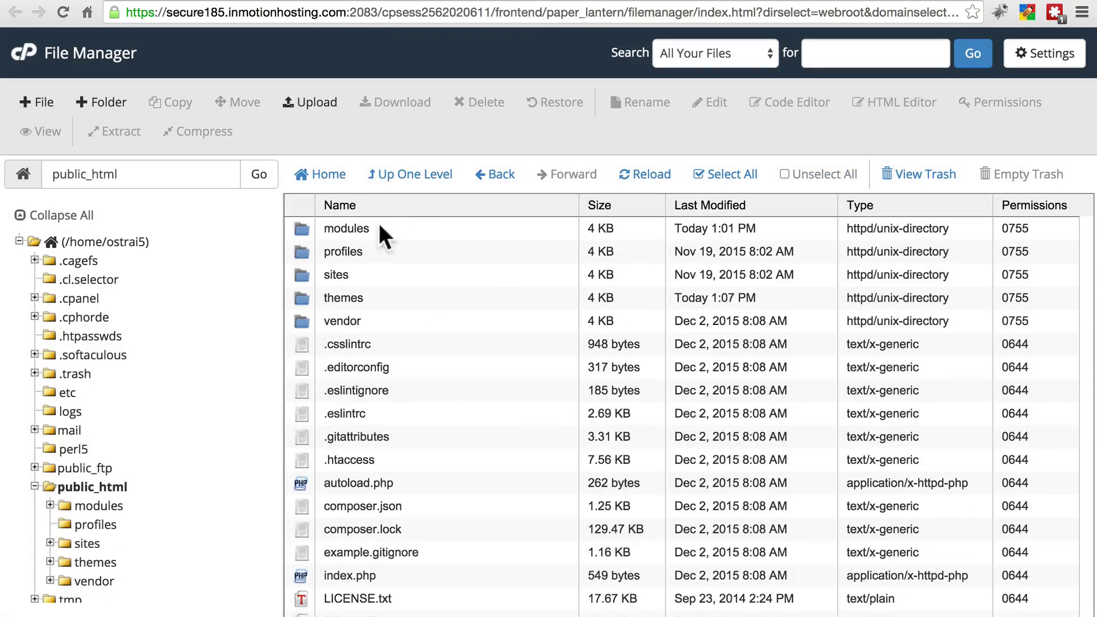
Move the vendor folder to the trash
left_click(409, 318)
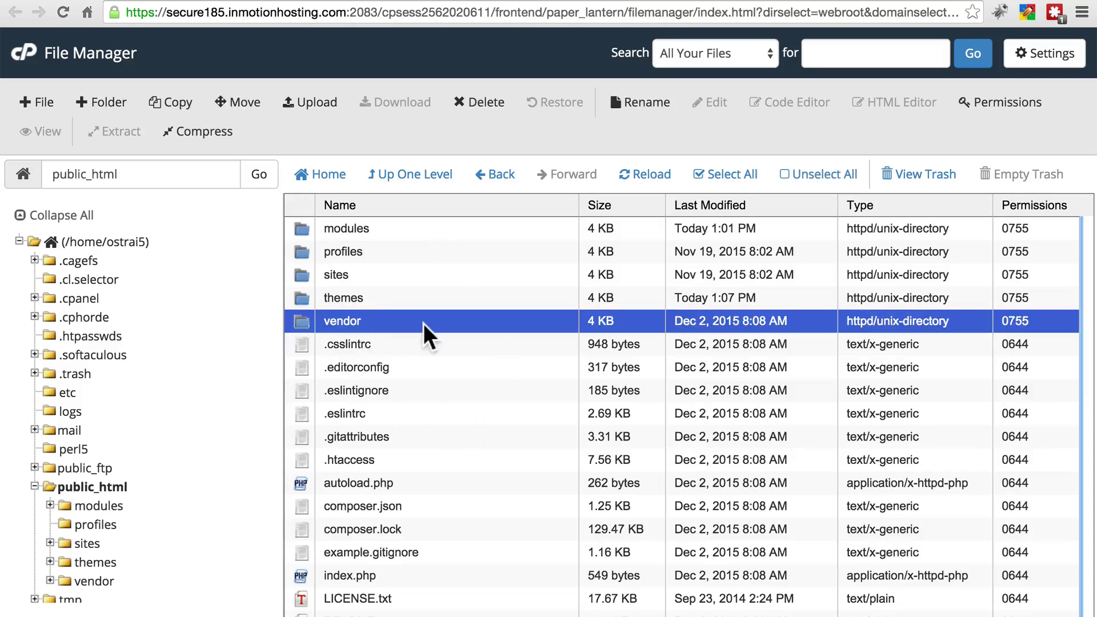
left_click(490, 103)
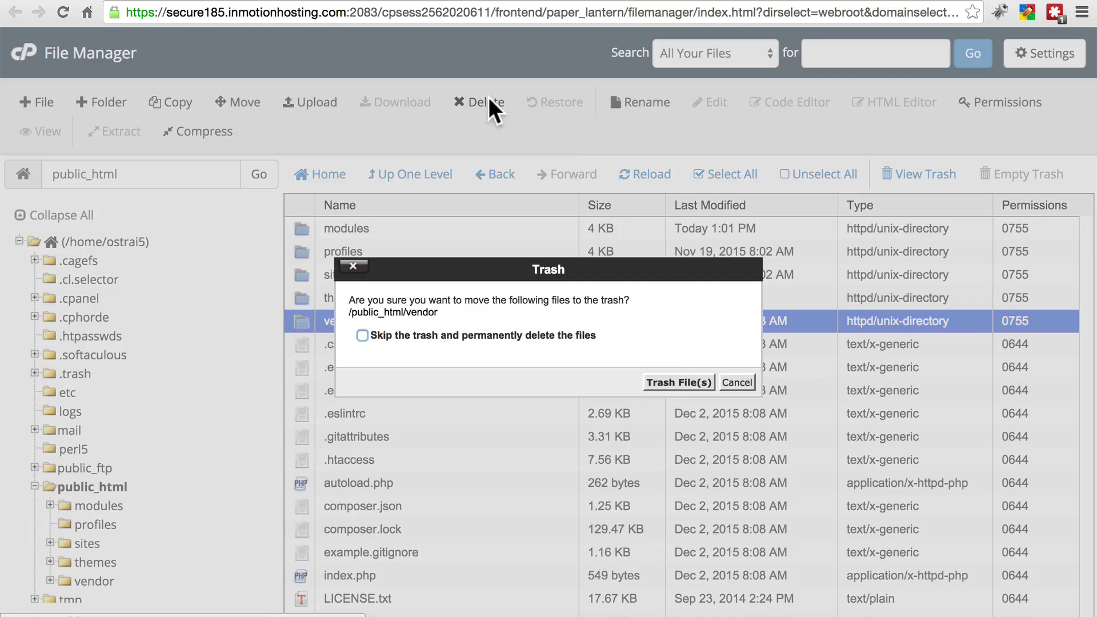
left_click(675, 388)
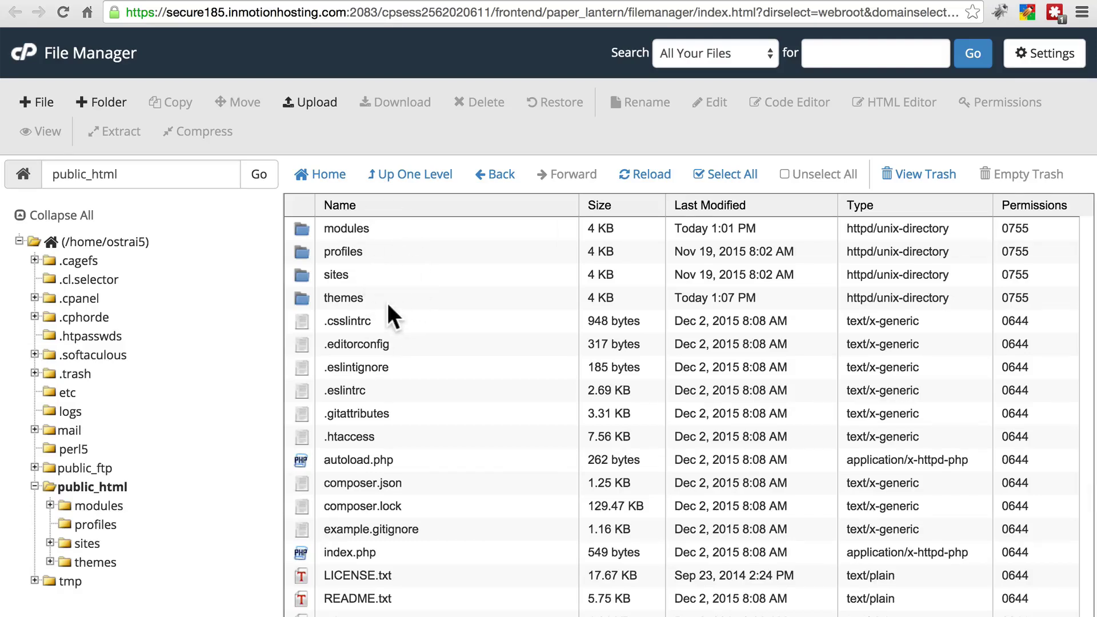
Select the .htaccess file among the public_html root files
scroll(476, 417, "down", 3)
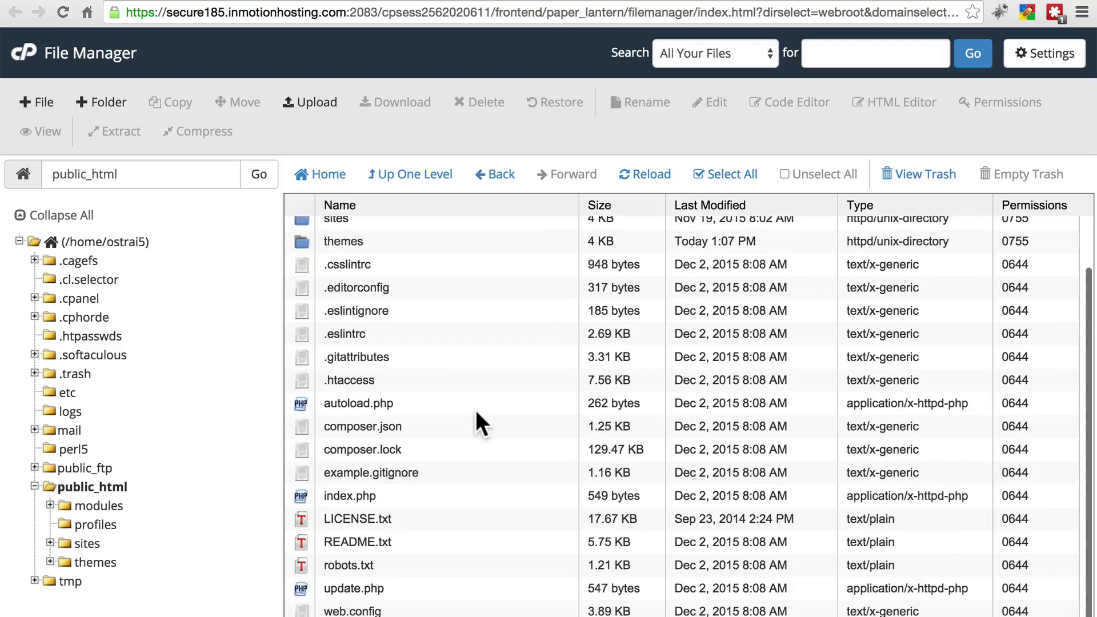
scroll(475, 409, "up", 3)
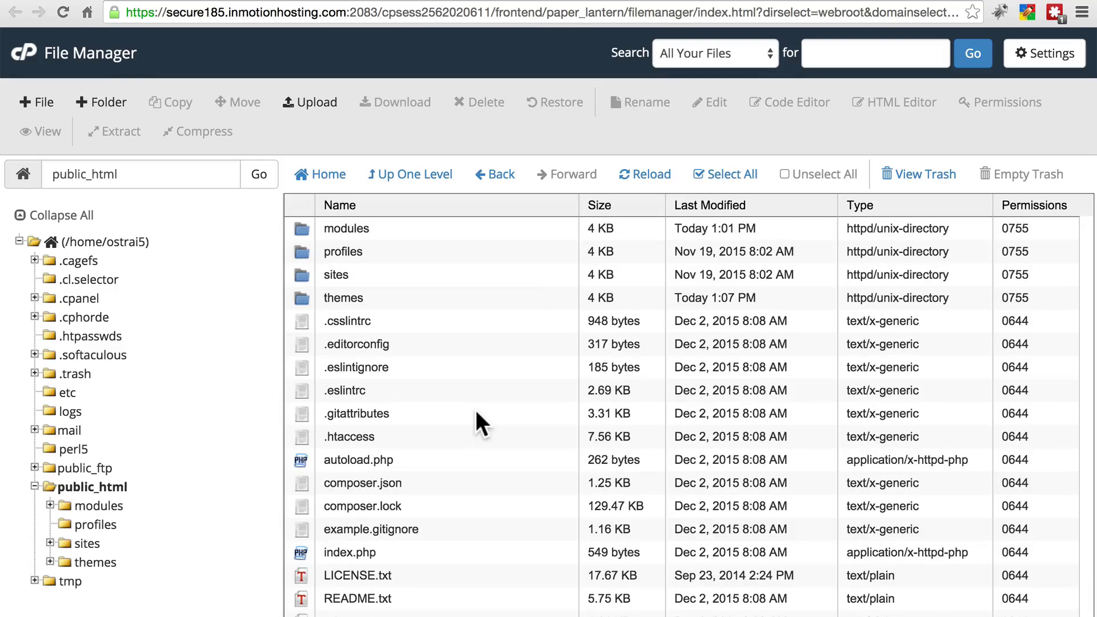
scroll(476, 410, "down", 1)
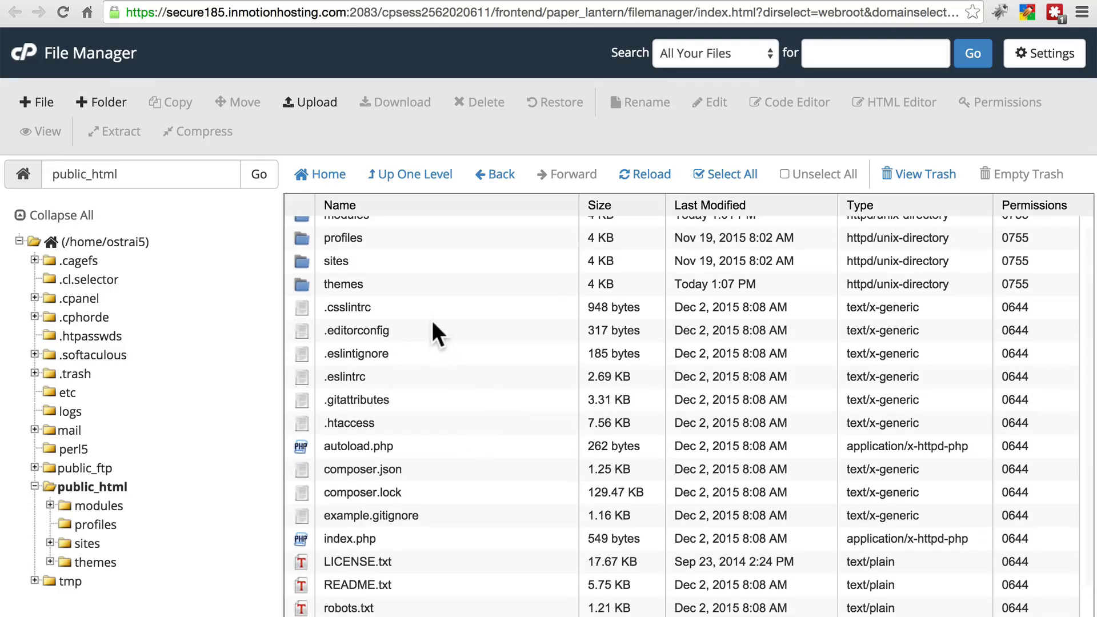
scroll(441, 303, "down", 2)
scroll(430, 542, "up", 3)
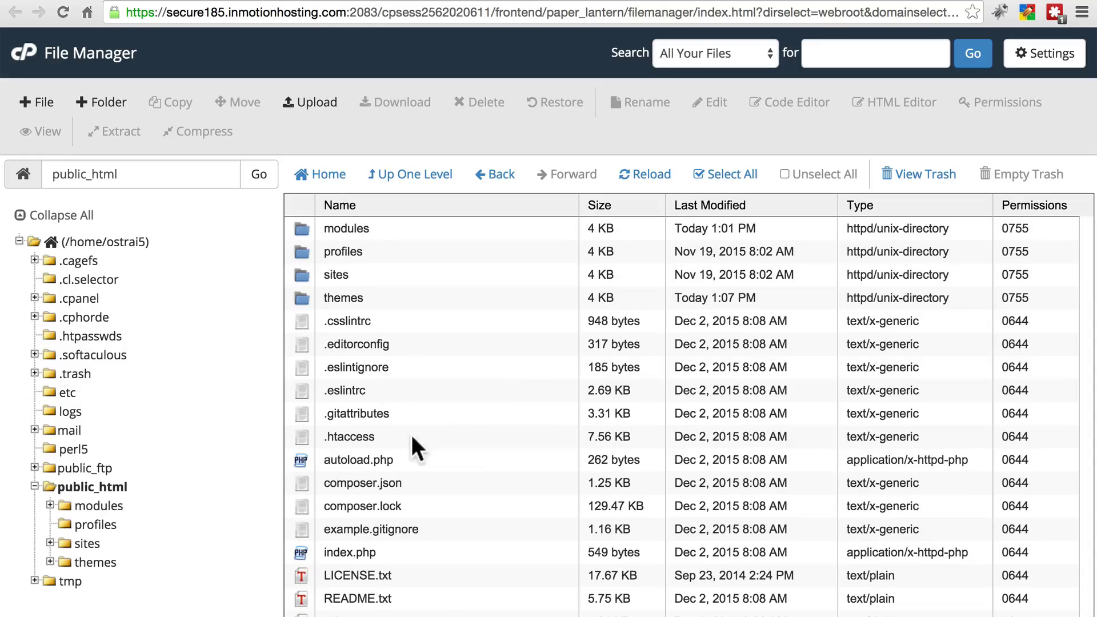
left_click(471, 438)
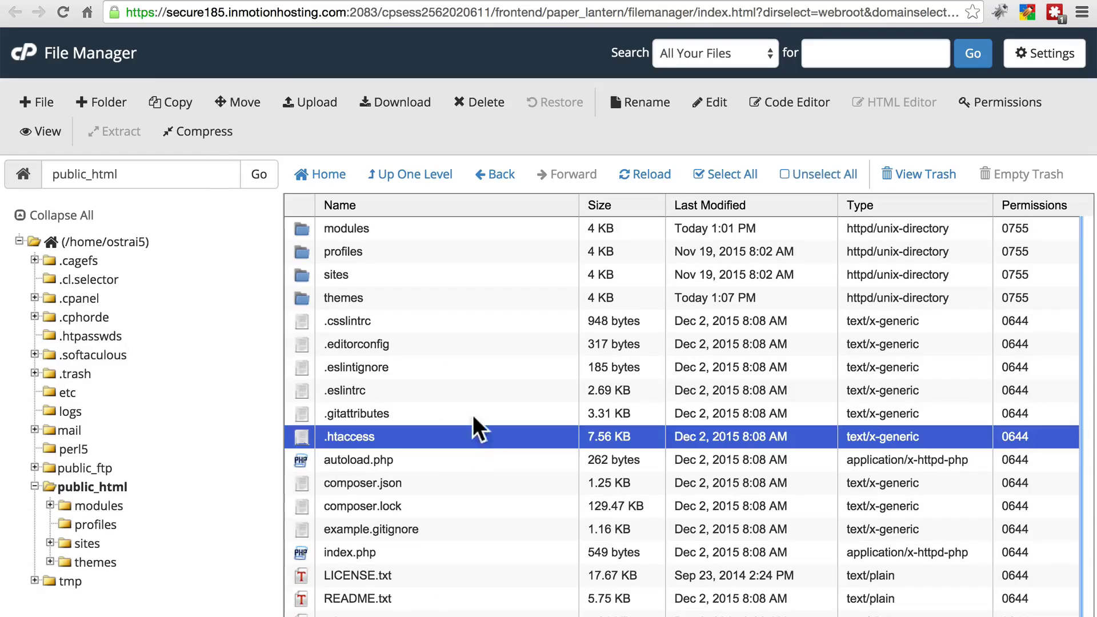
scroll(472, 414, "down", 2)
left_click(434, 566)
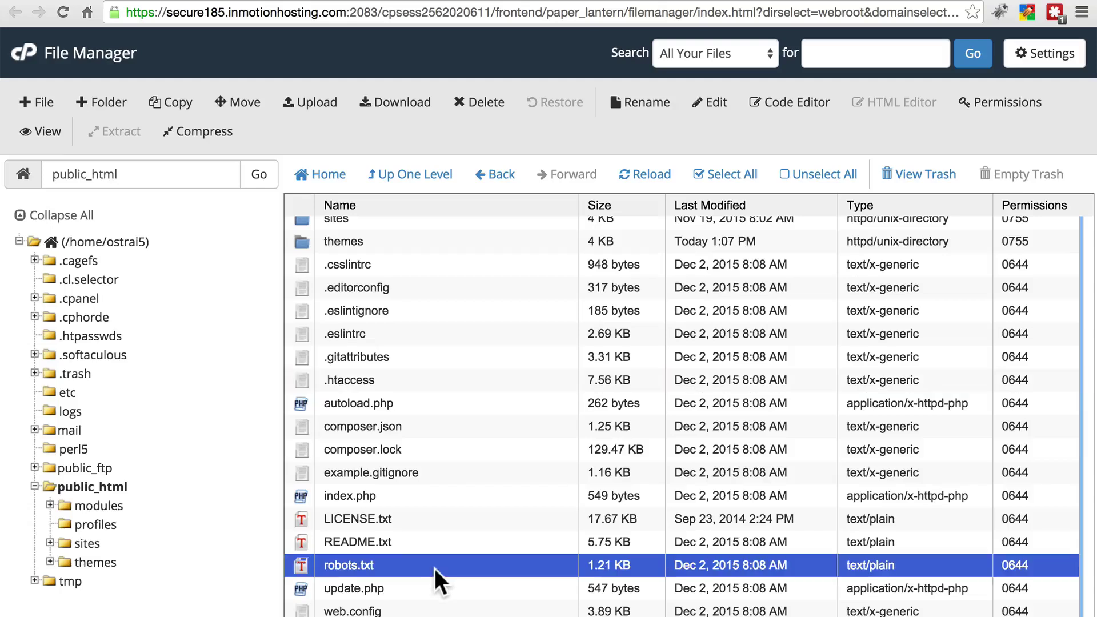
left_click(439, 430)
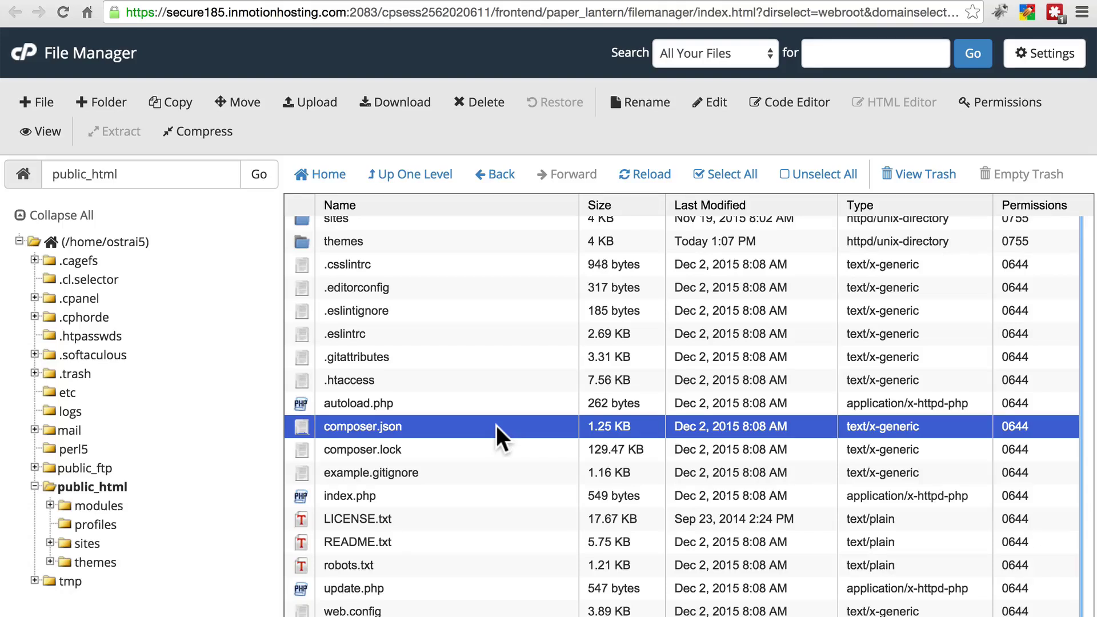
left_click(447, 382)
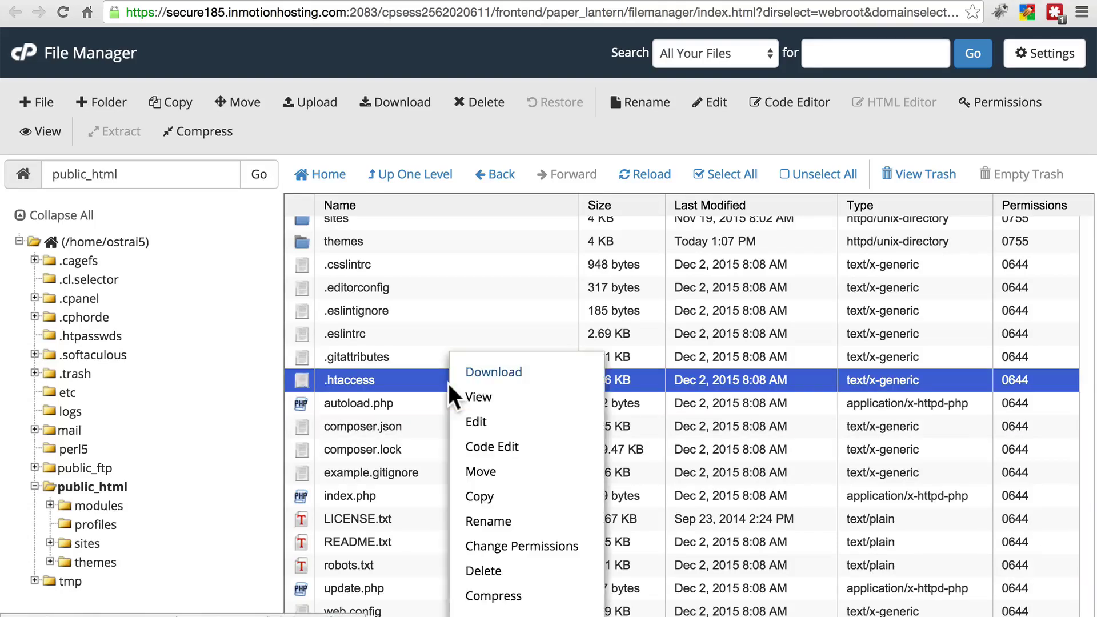
View .htaccess down to its RewriteBase rules, then close the viewer
left_click(473, 398)
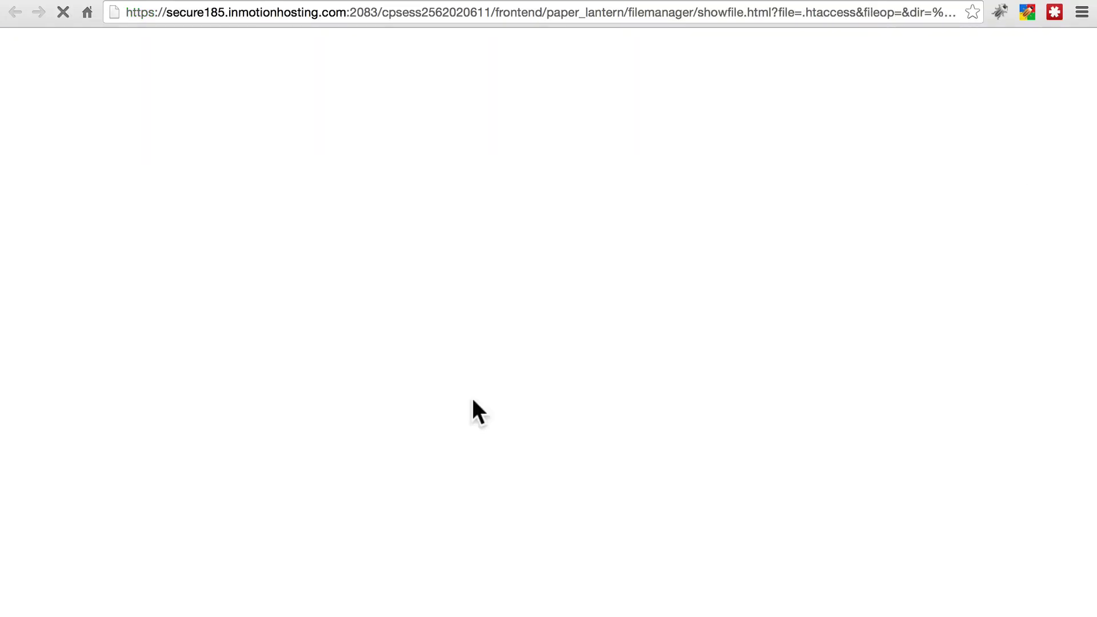
scroll(306, 297, "down", 15)
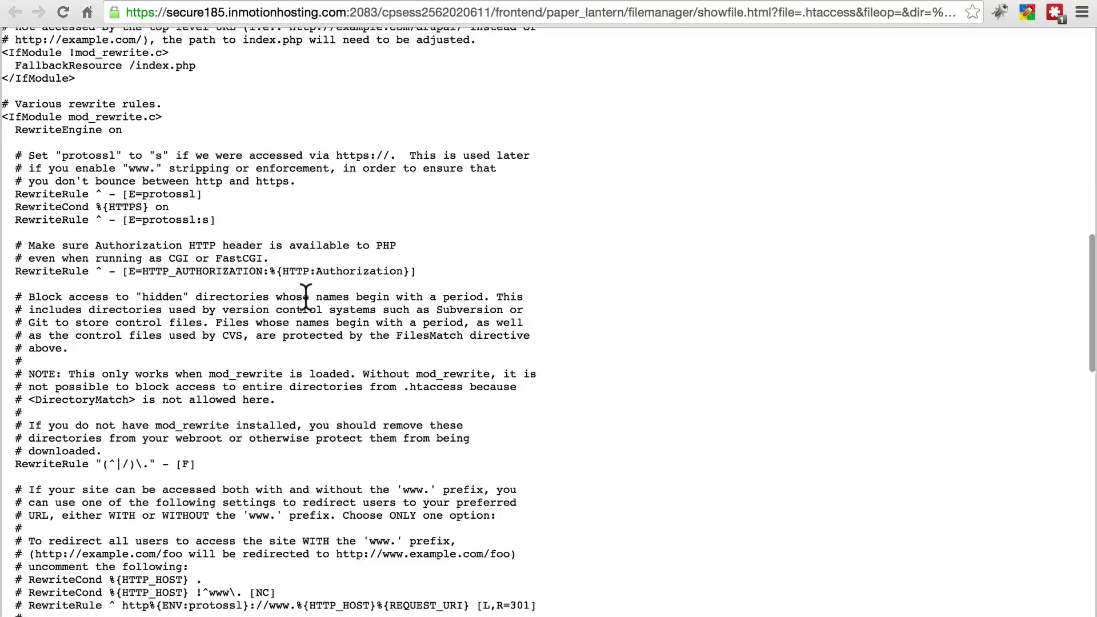
scroll(306, 295, "down", 7)
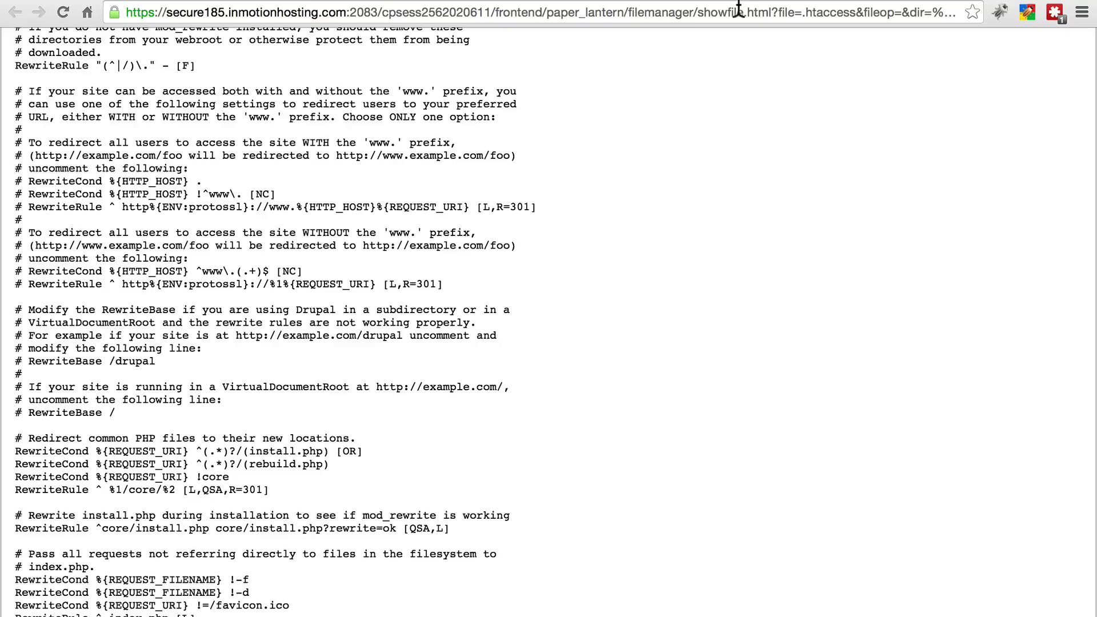
key("super+w")
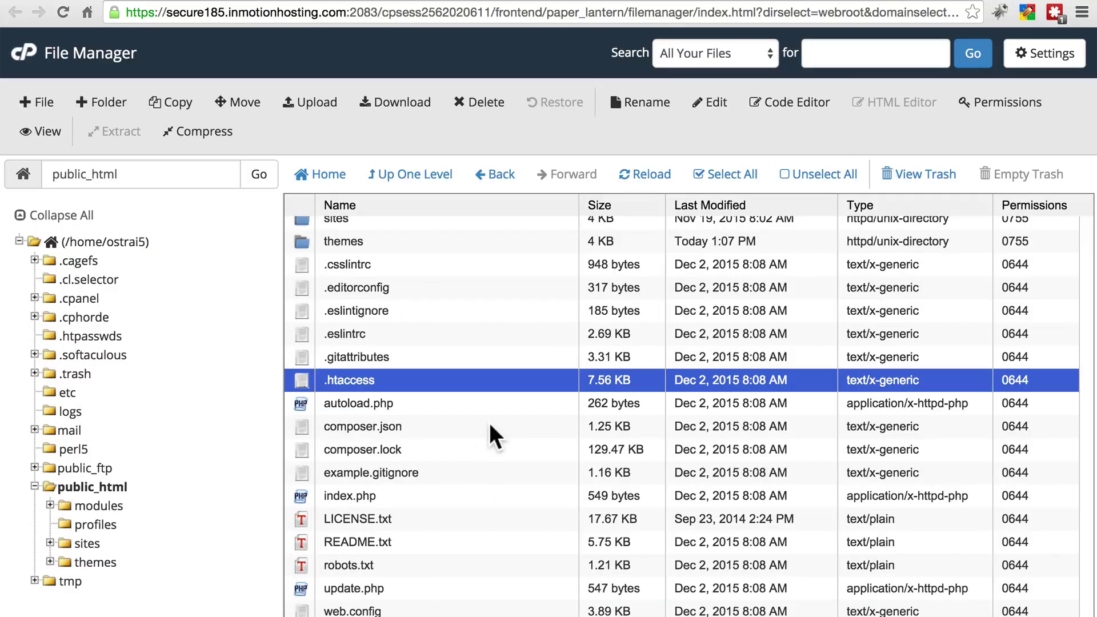
Select all root files from .csslintrc through web.config and move them to the trash
scroll(492, 437, "up", 2)
scroll(492, 437, "down", 2)
scroll(491, 437, "up", 2)
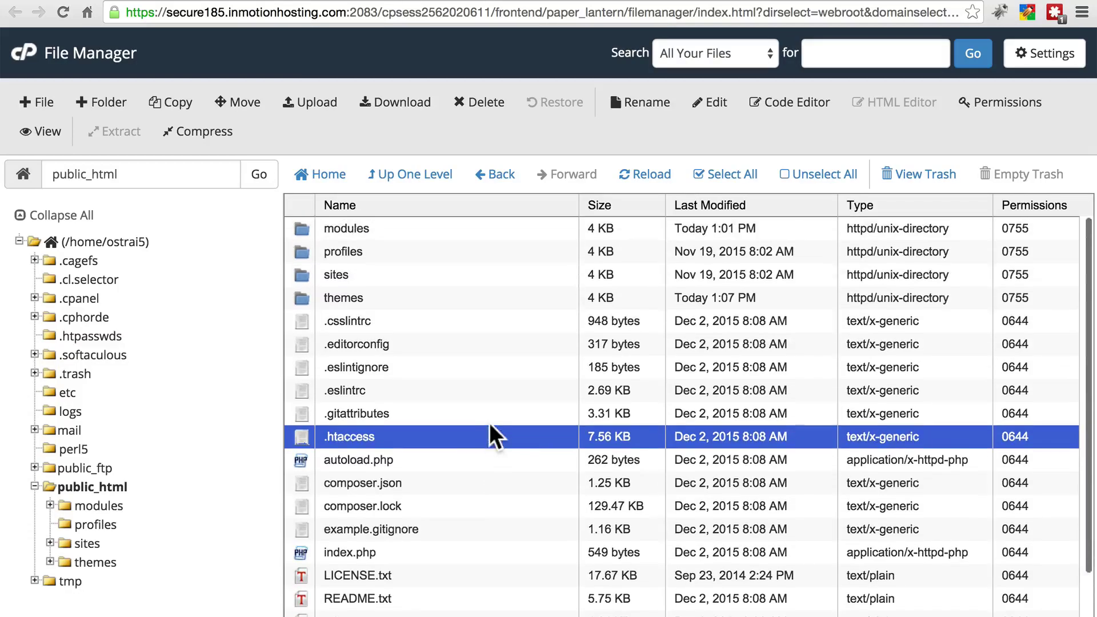
left_click(415, 324)
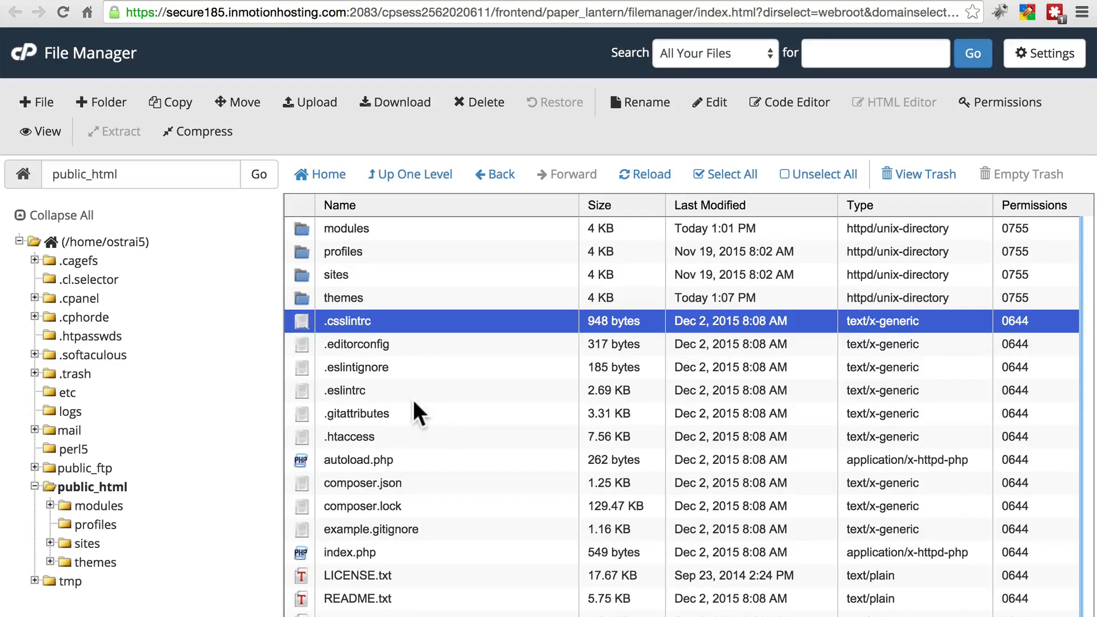
scroll(420, 434, "down", 2)
left_click(424, 611, "shift")
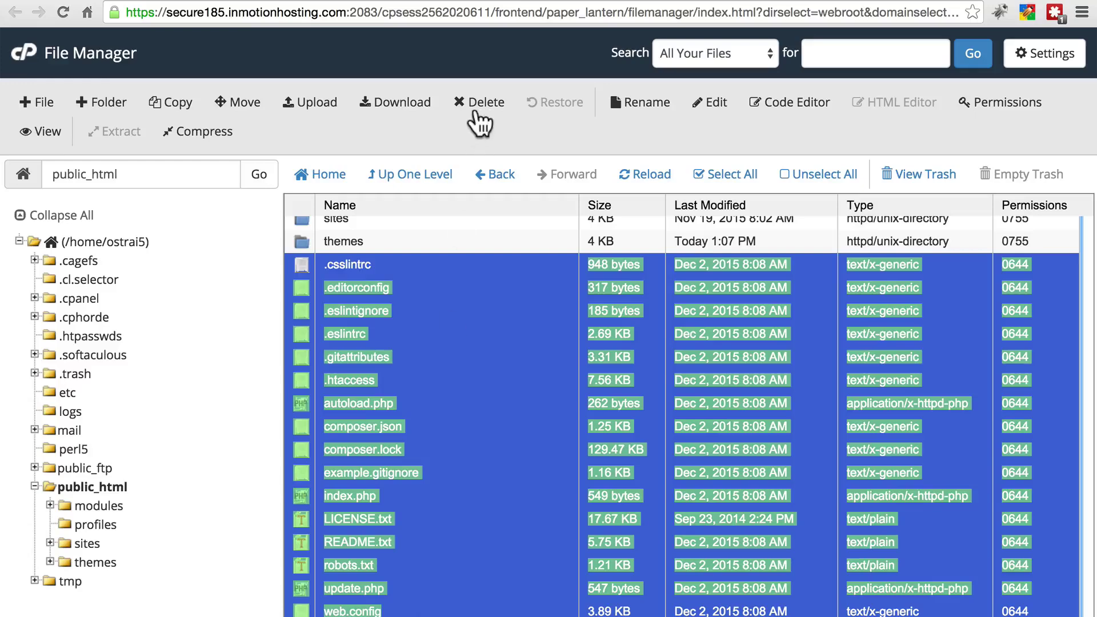
left_click(478, 101)
left_click(678, 457)
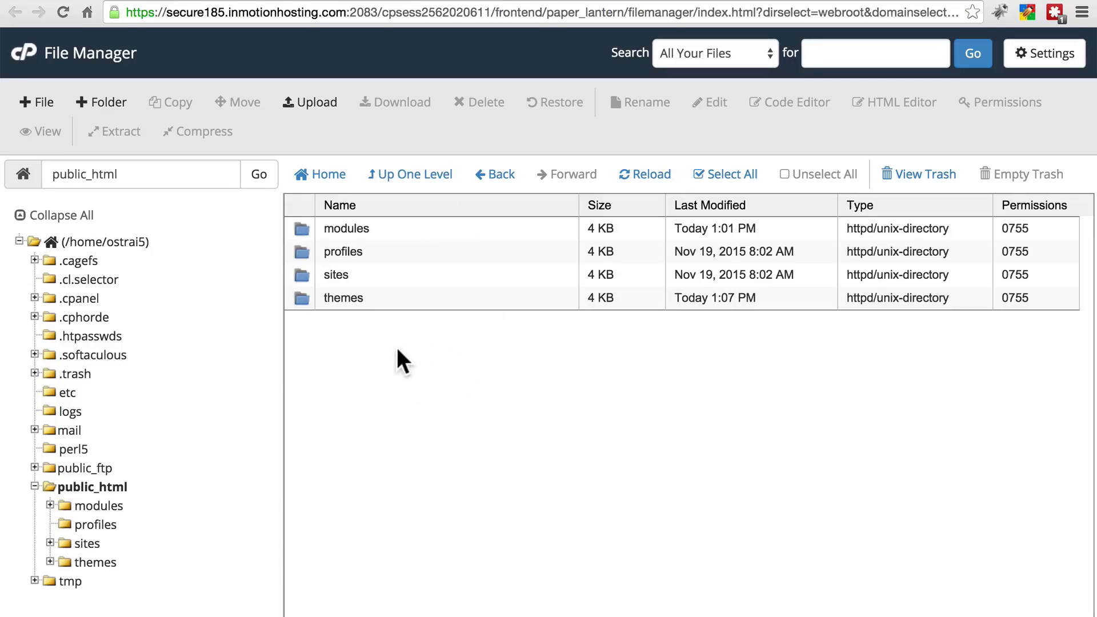
Upload drupal-8.0.1.tar.gz (11.16 MB) from the Desktop into public_html and return to the file listing
left_click(317, 104)
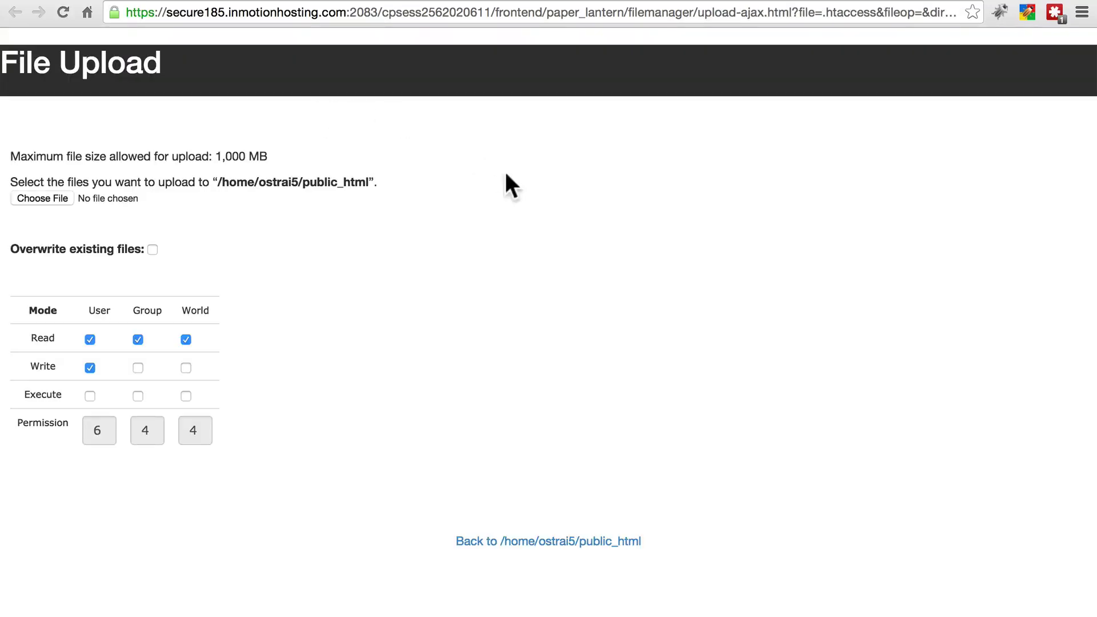
left_click(43, 199)
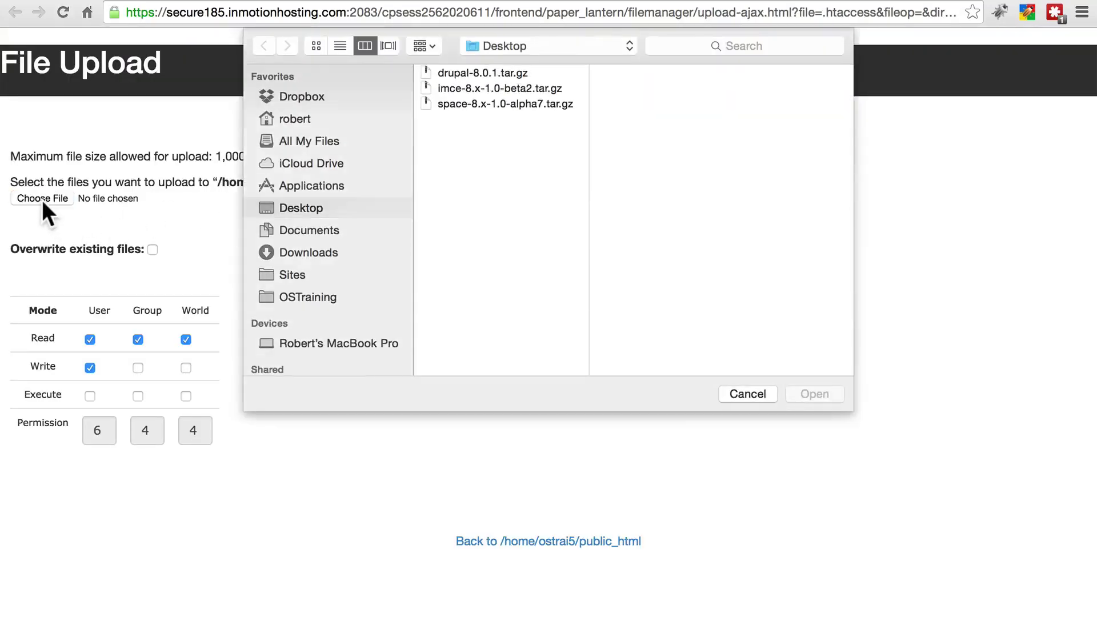
left_click(450, 74)
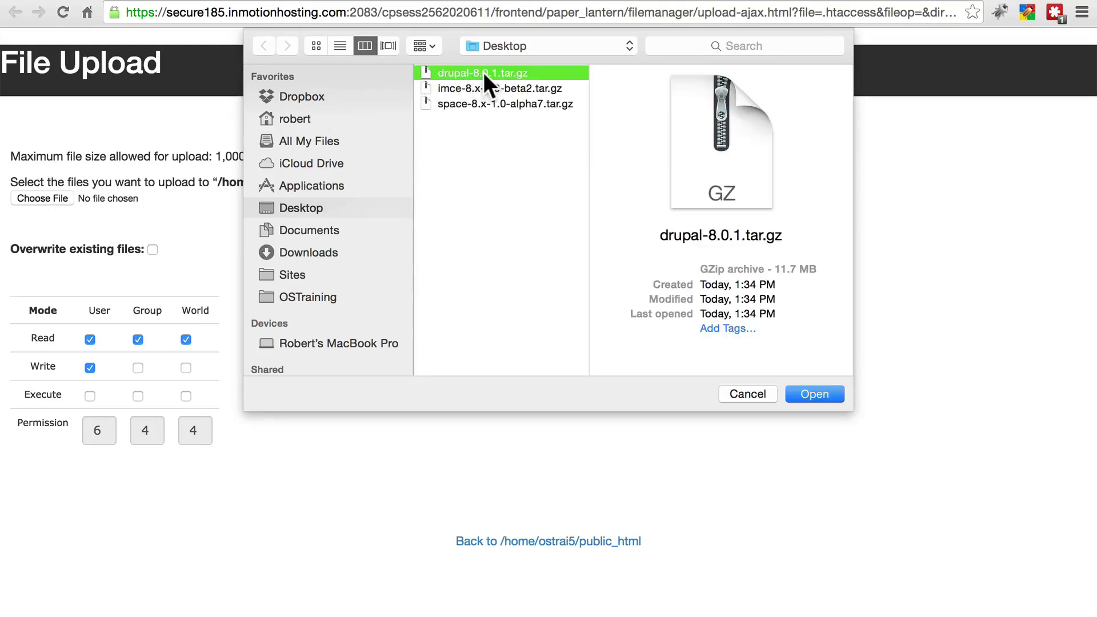
left_click(823, 389)
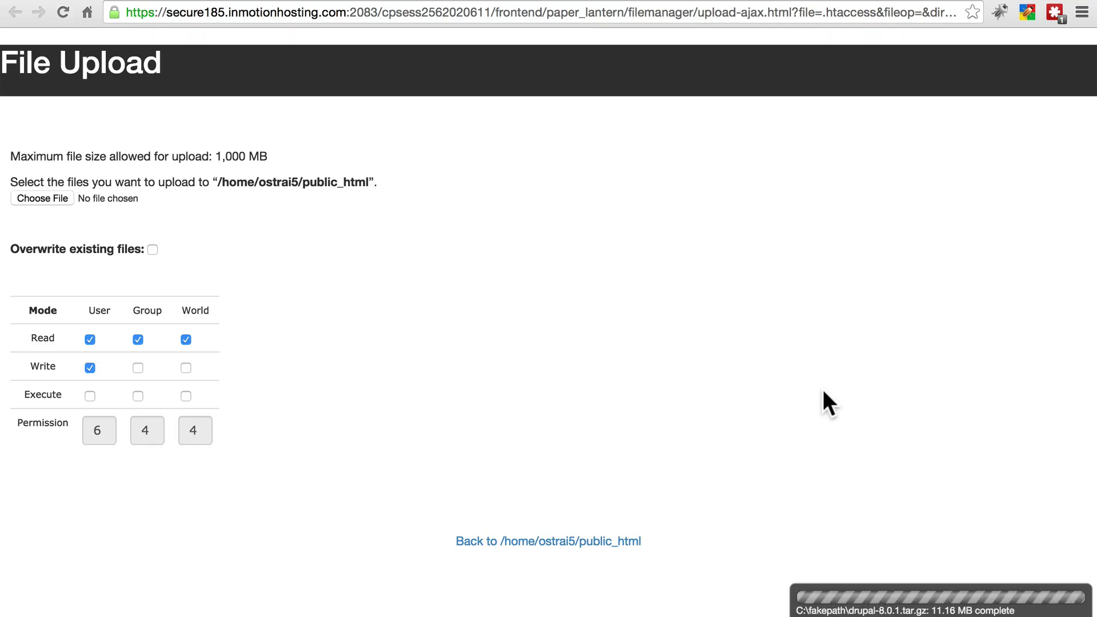
left_click(893, 0)
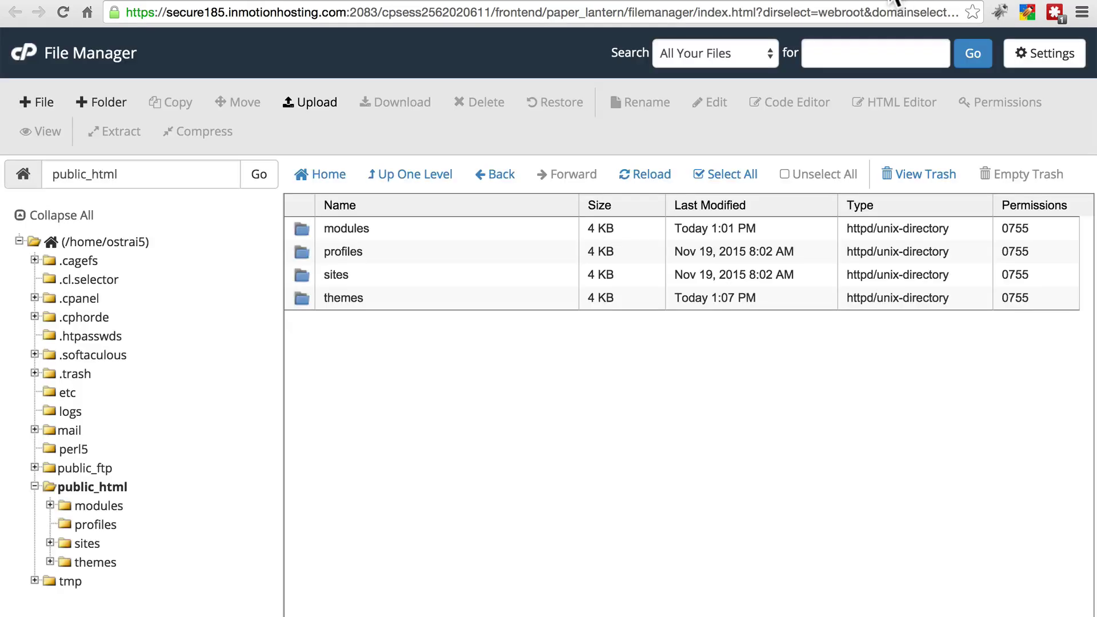
Extract the drupal-8.0.1.tar.gz archive into /public_html
left_click(658, 178)
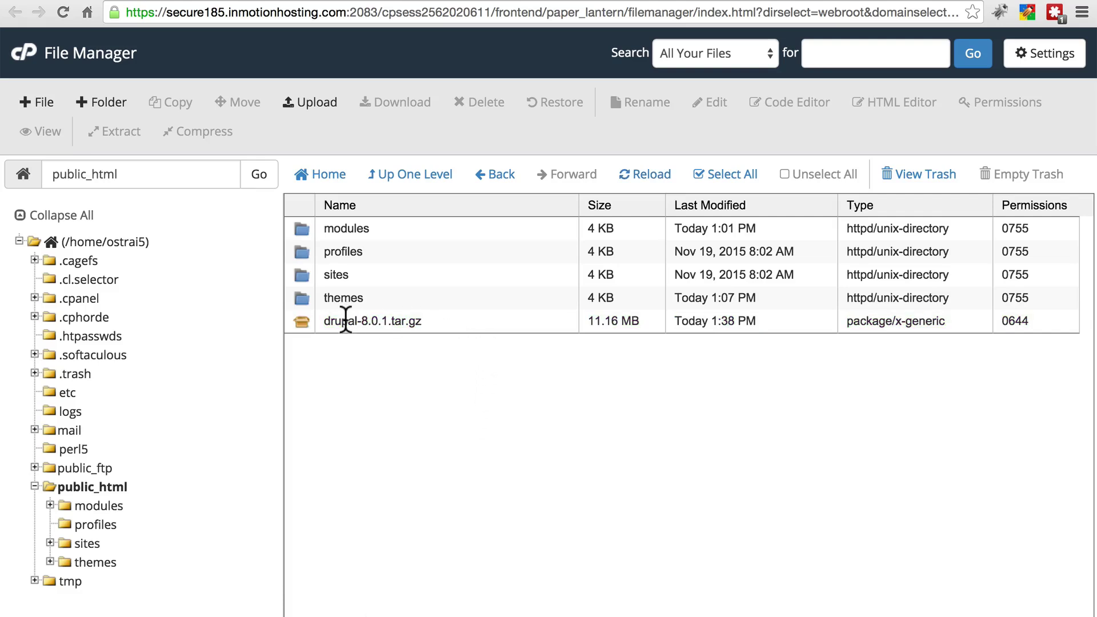
left_click(470, 322)
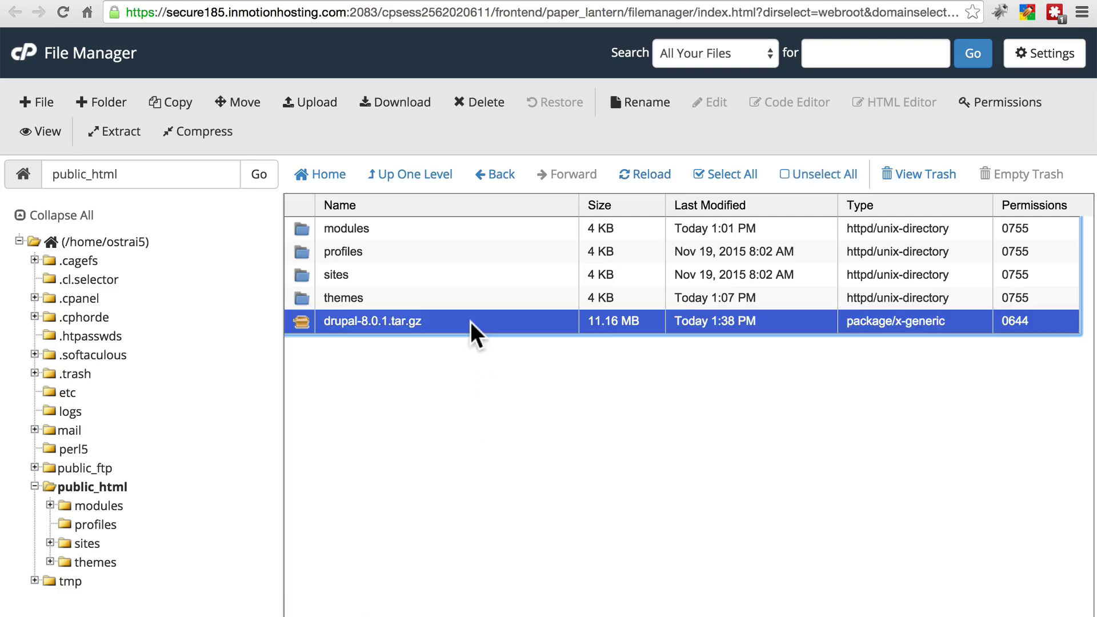
left_click(121, 132)
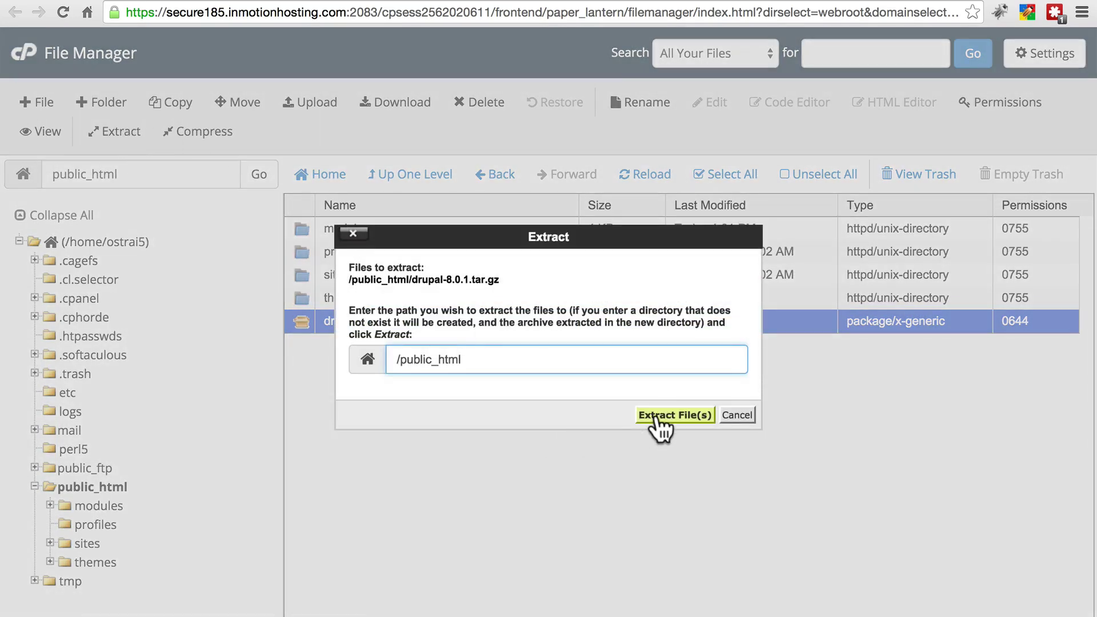
left_click(675, 415)
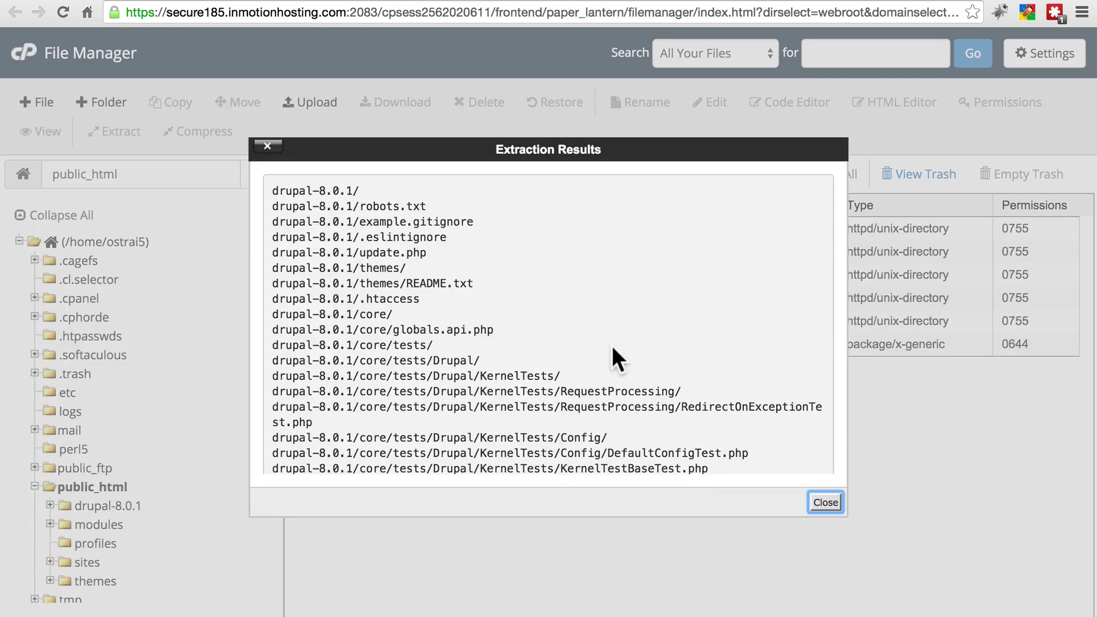
left_click(825, 503)
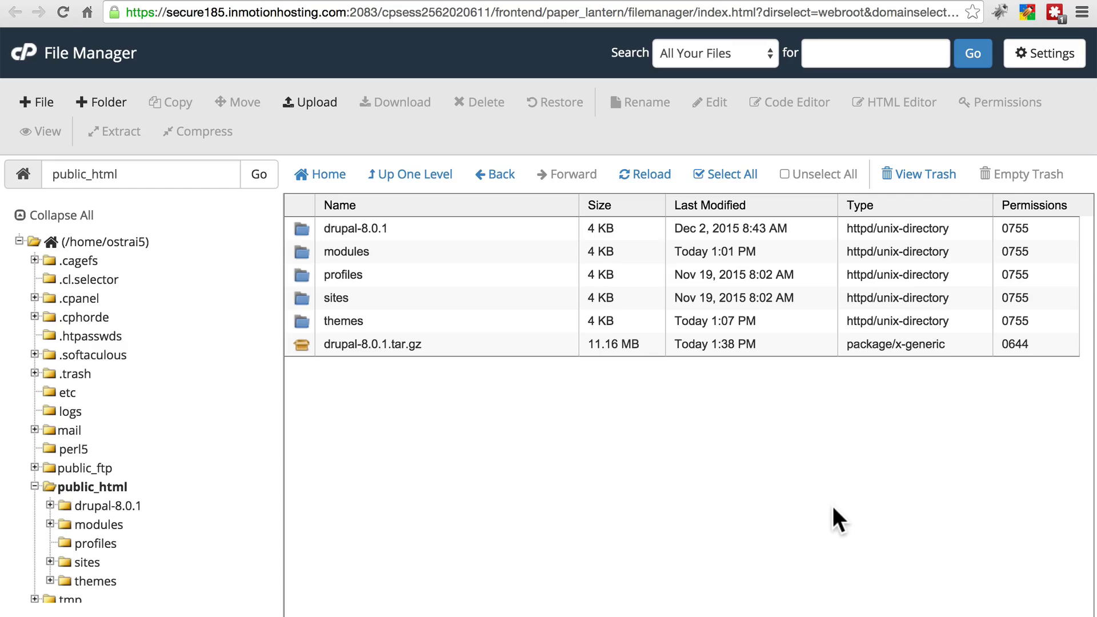
Trash the drupal-8.0.1.tar.gz archive, leaving only the drupal-8.0.1 folder
left_click(466, 344)
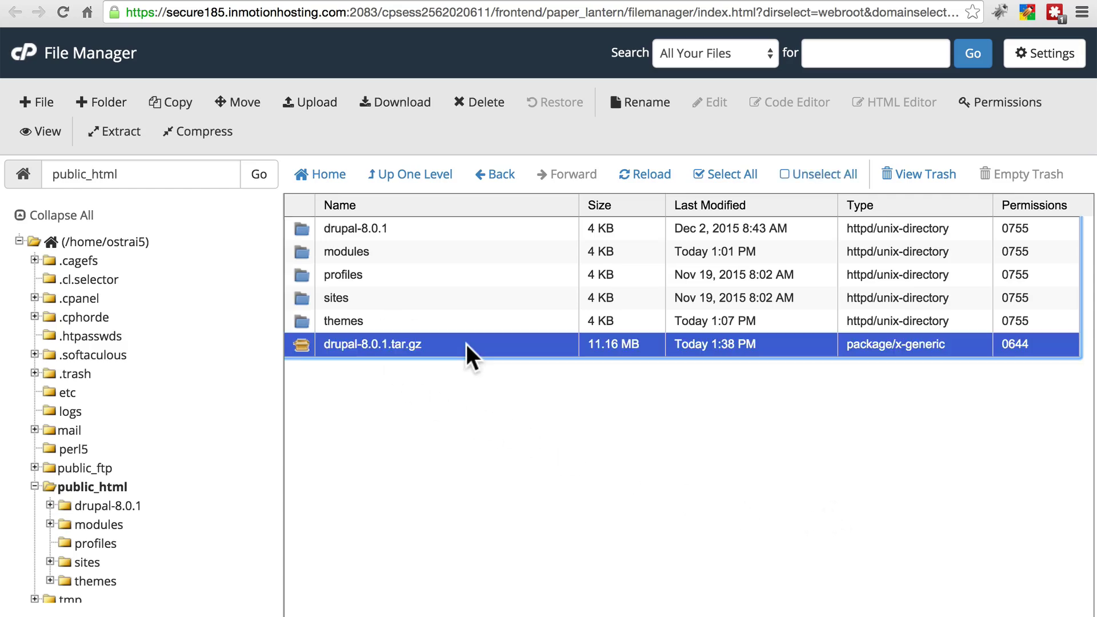
left_click(477, 110)
left_click(689, 382)
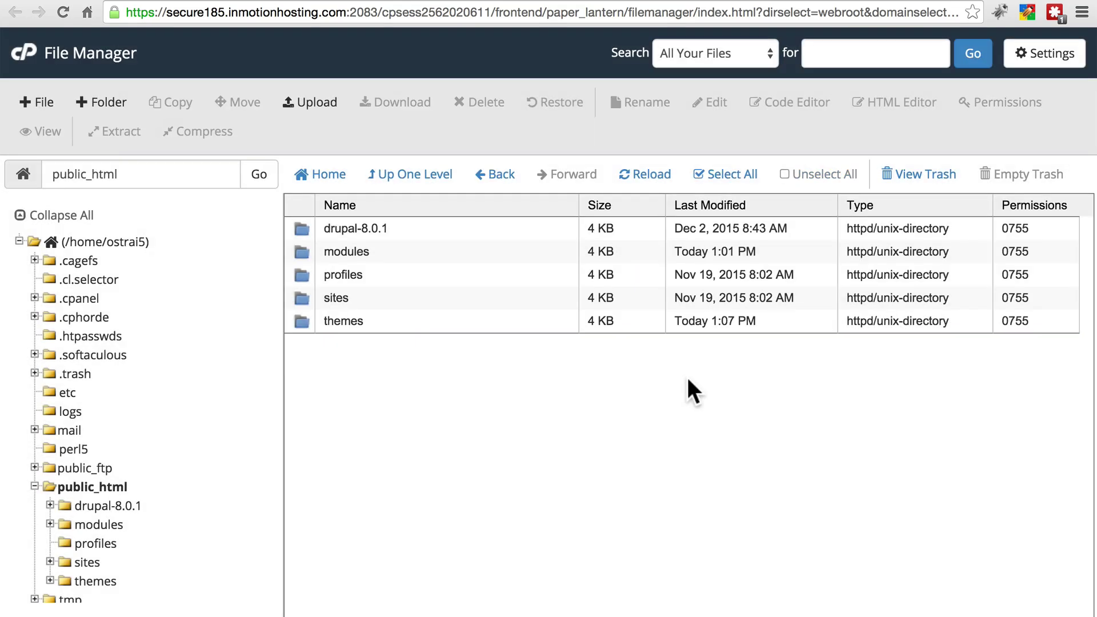
left_click(397, 227)
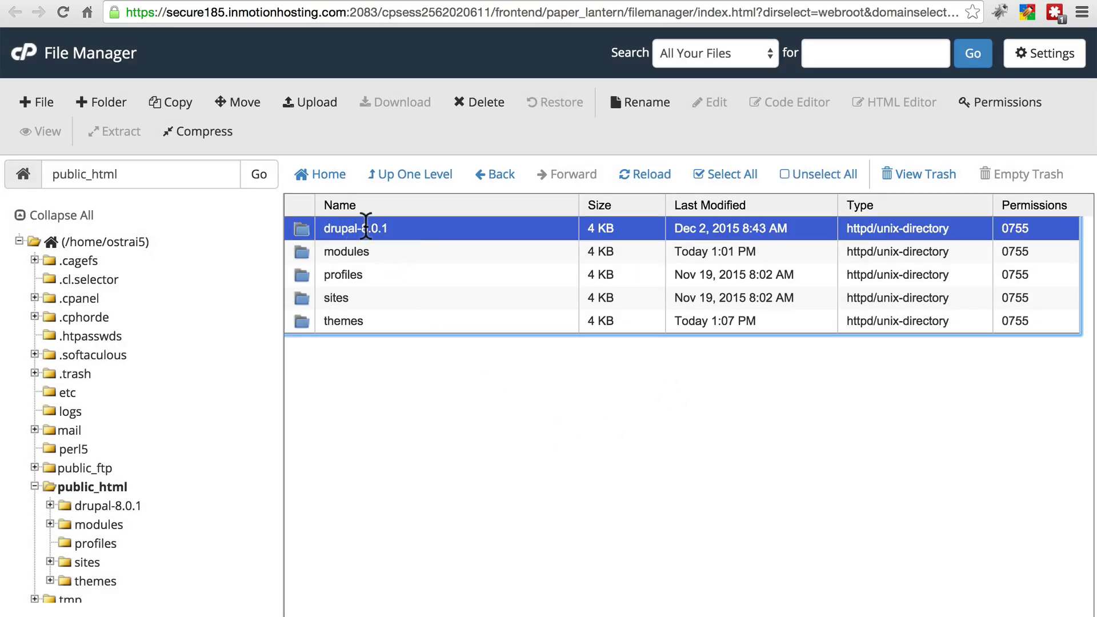
Inside drupal-8.0.1, move the core folder up to /public_html
double_click(423, 229)
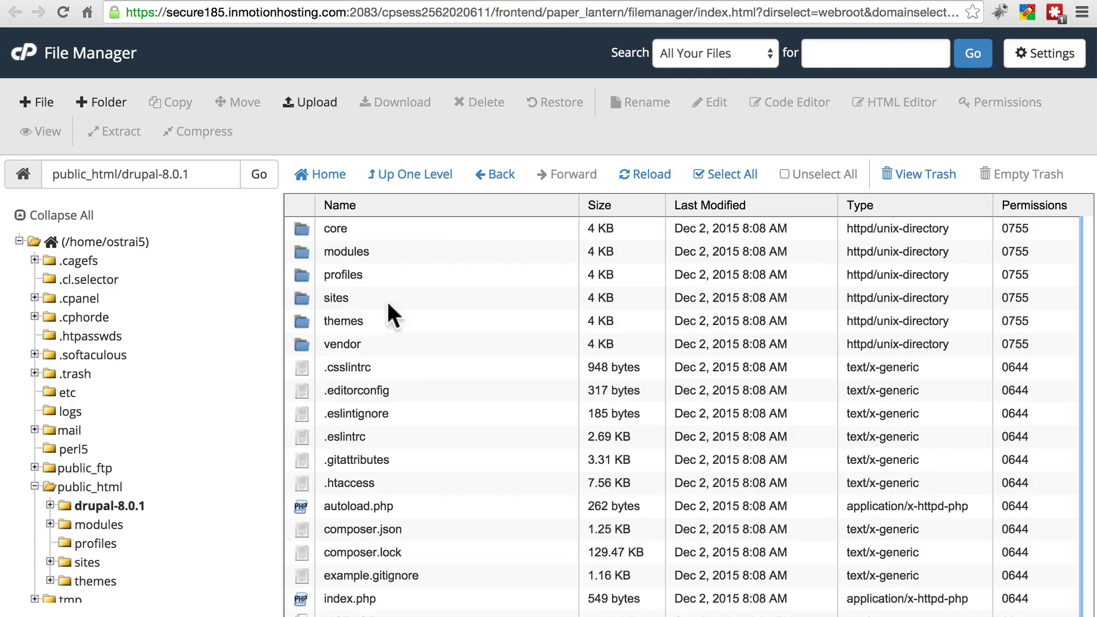
scroll(415, 276, "down", 1)
scroll(416, 276, "up", 1)
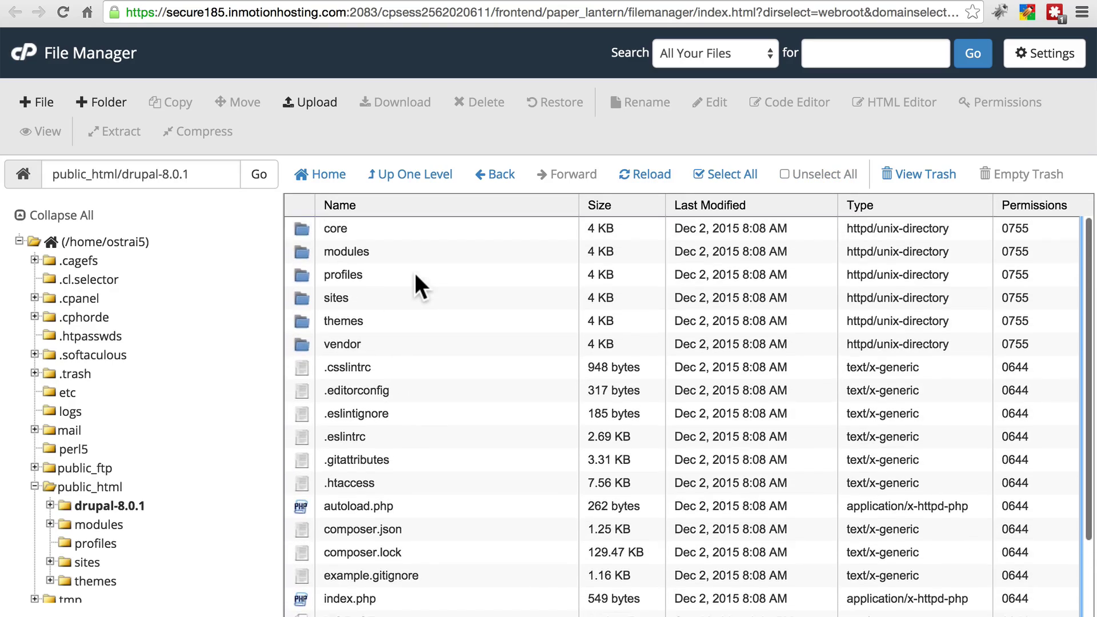
left_click(389, 226)
left_click(246, 109)
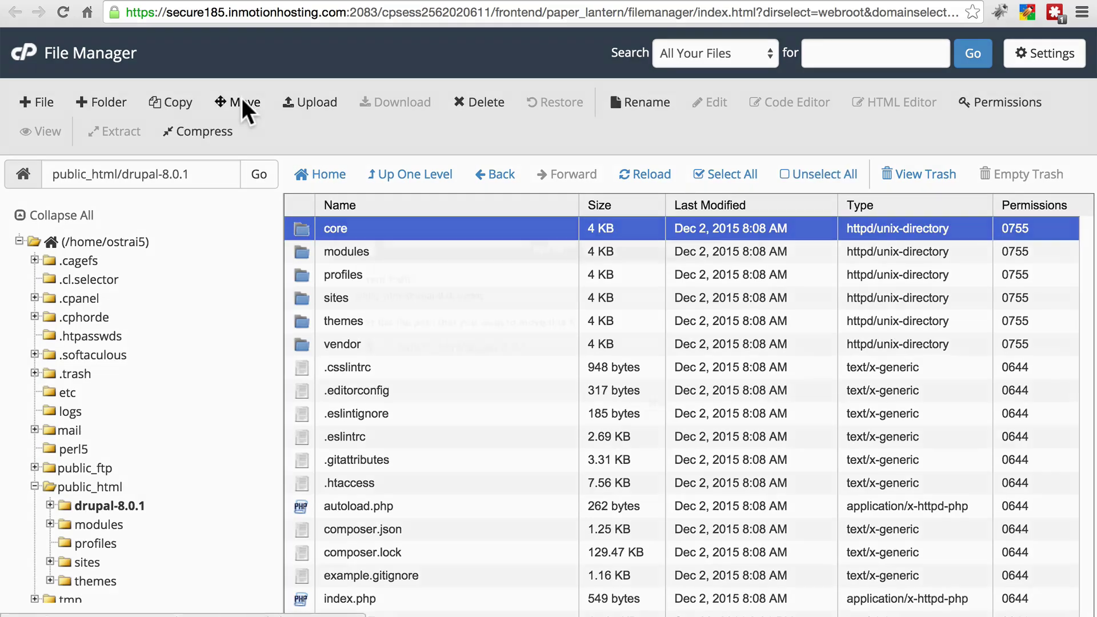
left_click_drag(550, 347, 499, 350)
left_click(465, 348)
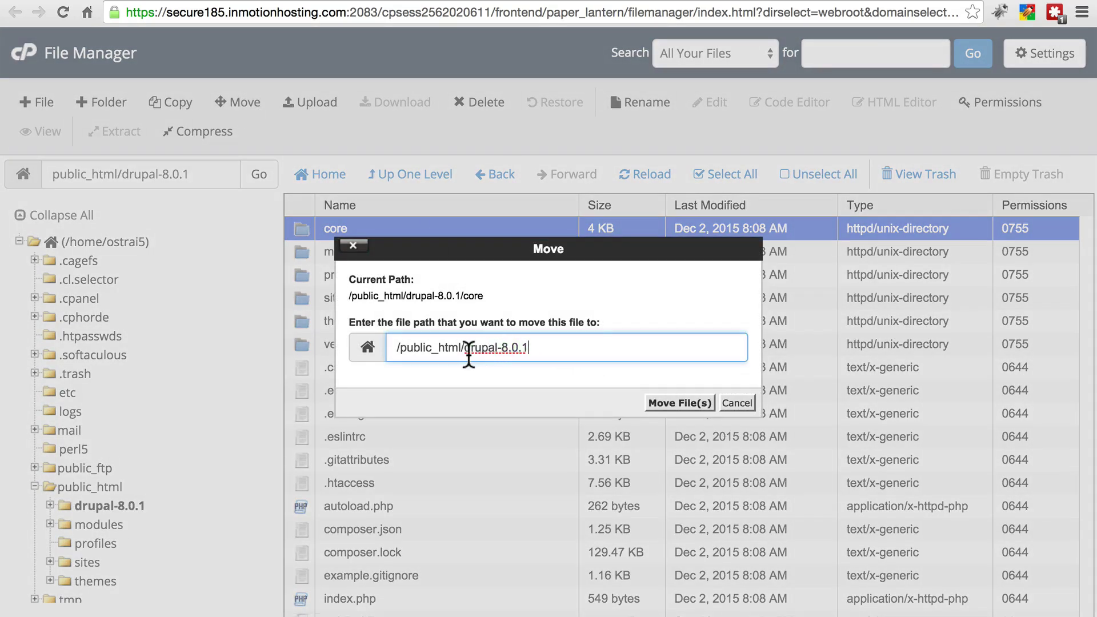
key("shift+End")
key("BackSpace")
key("BackSpace")
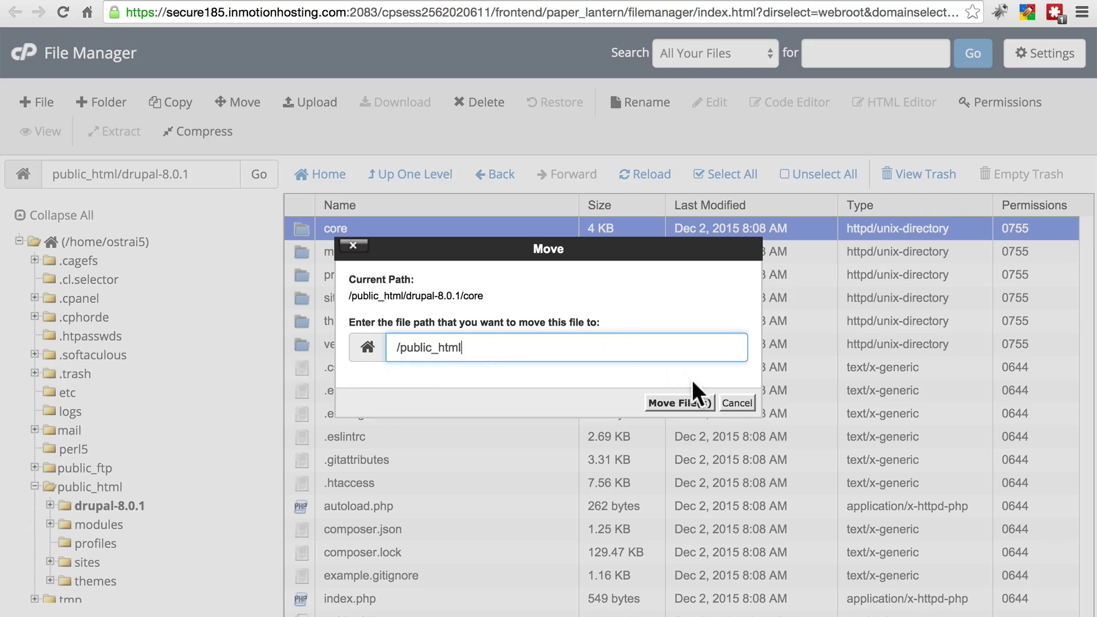
left_click(680, 403)
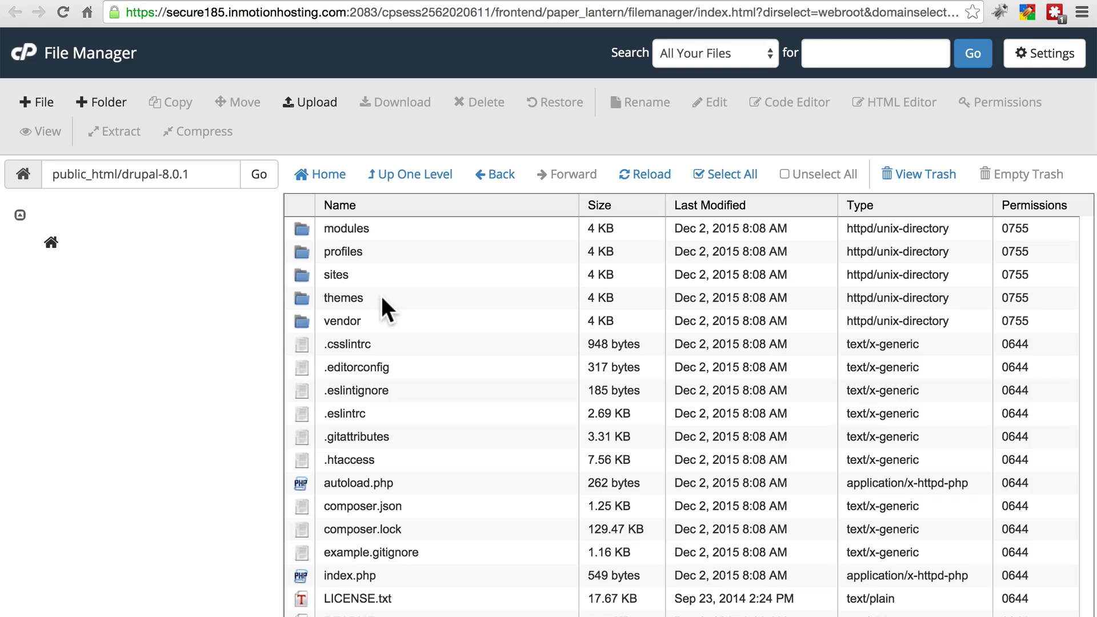
Move the vendor folder from drupal-8.0.1 up into /public_html
left_click(385, 321)
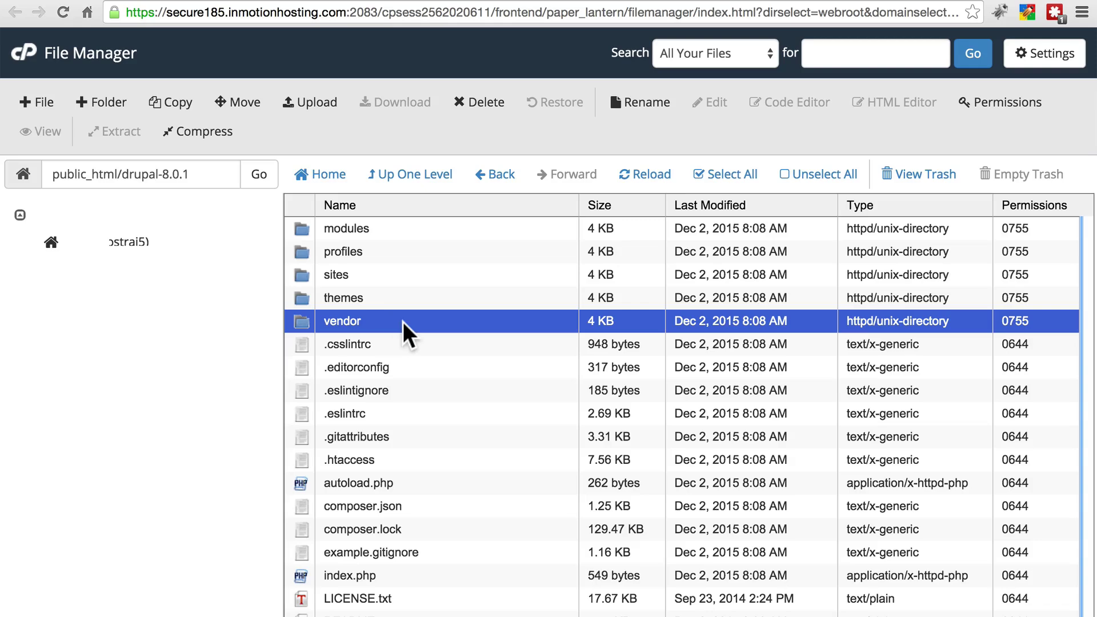
left_click(244, 100)
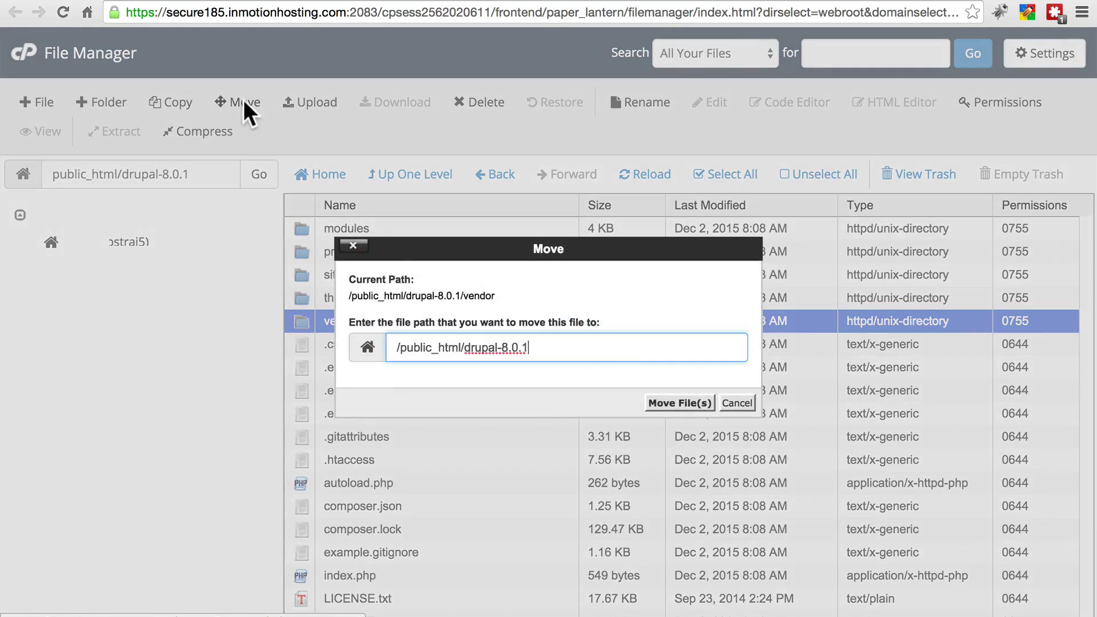
key("BackSpace")
key("BackSpace")
key("BackSpace")
key("BackSpace")
key("BackSpace")
key("BackSpace")
key("BackSpace")
key("BackSpace")
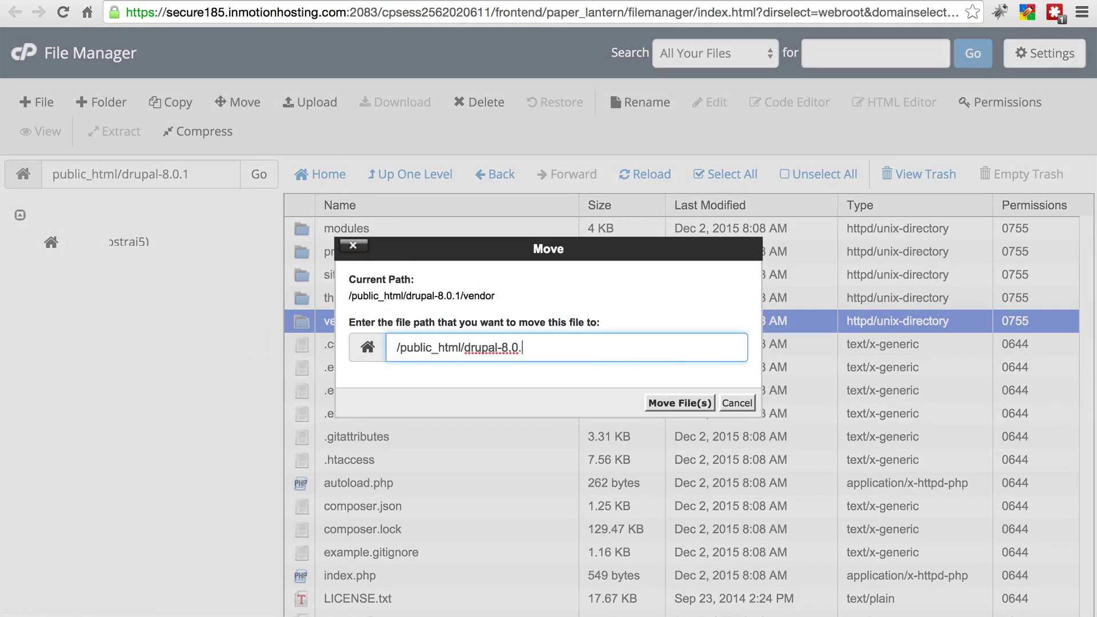
key("BackSpace")
key("BackSpace")
key("BackSpace")
key("BackSpace")
key("BackSpace")
left_click(660, 403)
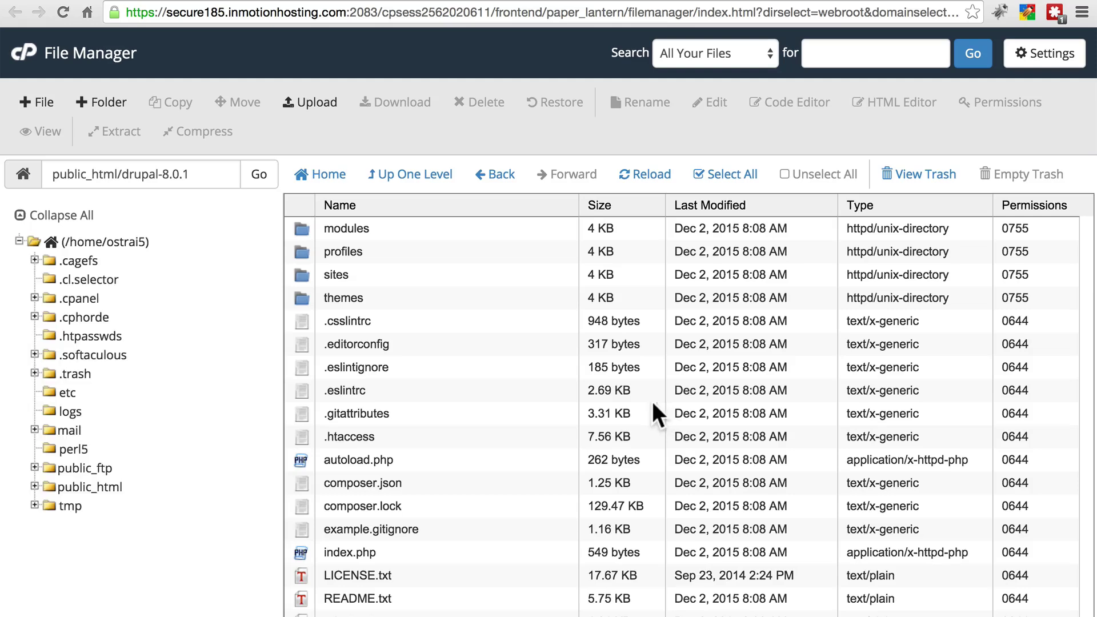
Move the root files .csslintrc through web.config into /public_html, then view public_html
left_click(442, 321)
scroll(464, 420, "down", 2)
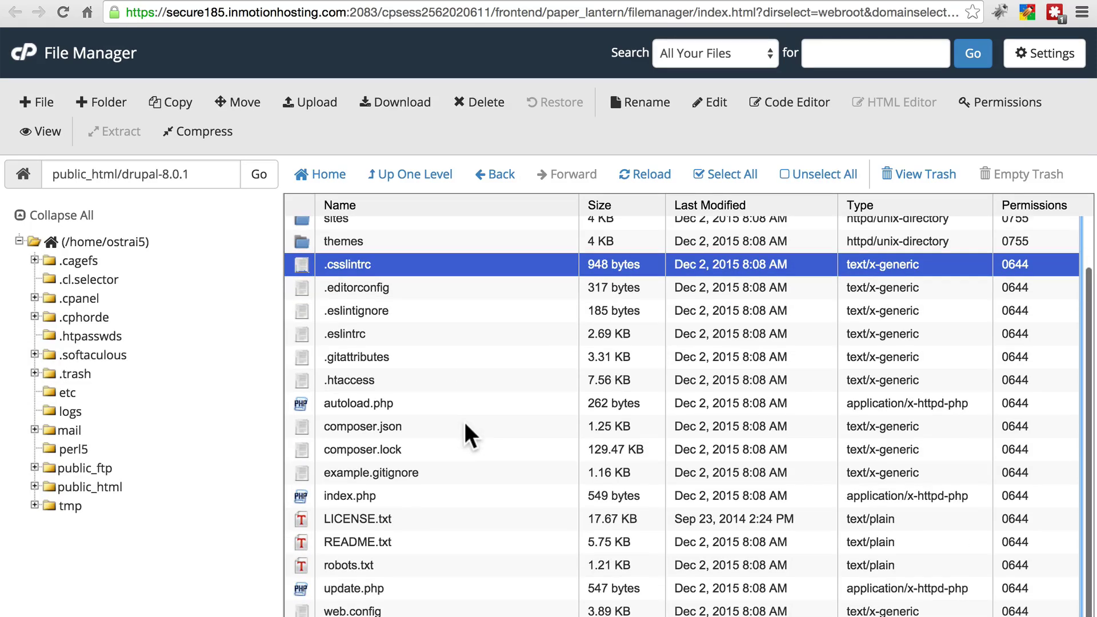
left_click(415, 607, "shift")
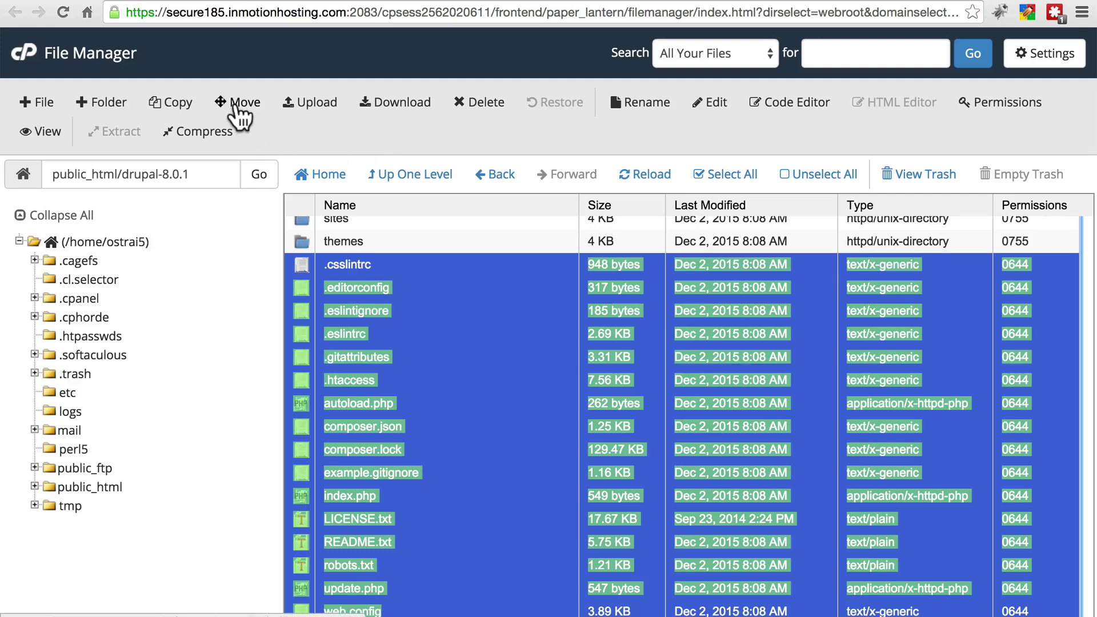
left_click(235, 108)
key("BackSpace")
key("BackSpace")
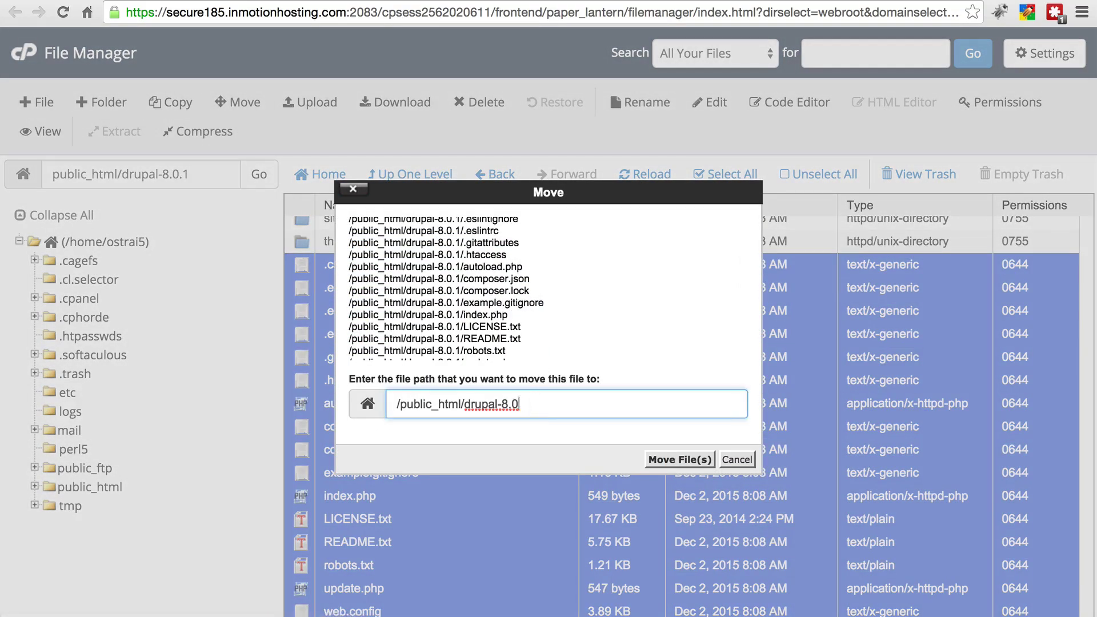
key("BackSpace")
key("BackSpace")
key("BackSpace")
key("BackSpace")
key("BackSpace")
key("BackSpace")
key("BackSpace")
key("BackSpace")
key("BackSpace")
key("BackSpace")
key("BackSpace")
left_click(678, 458)
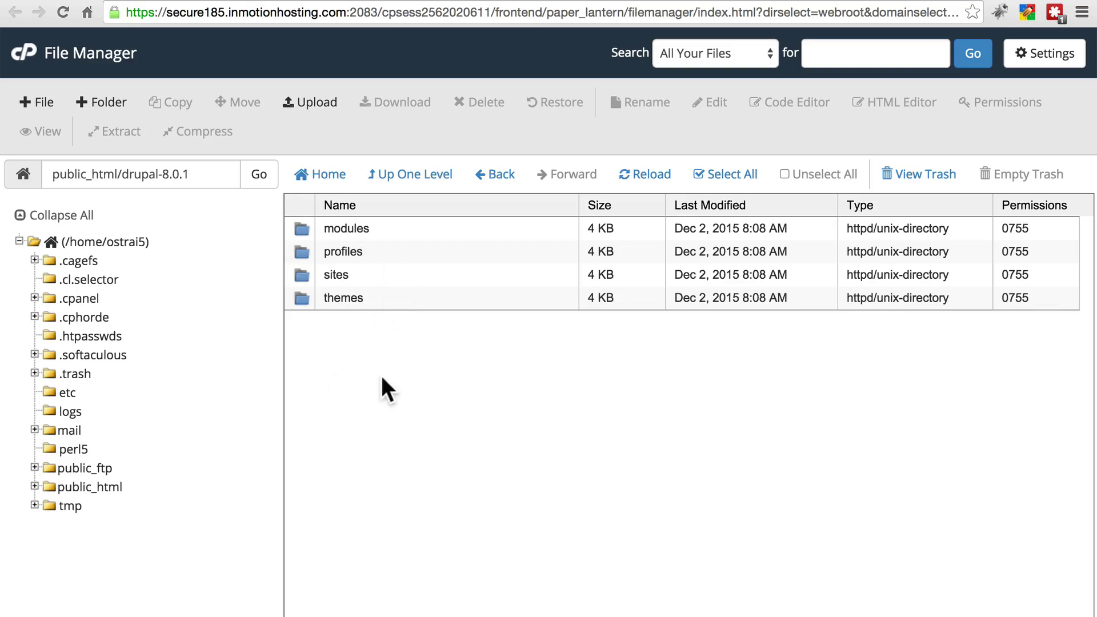
left_click(415, 178)
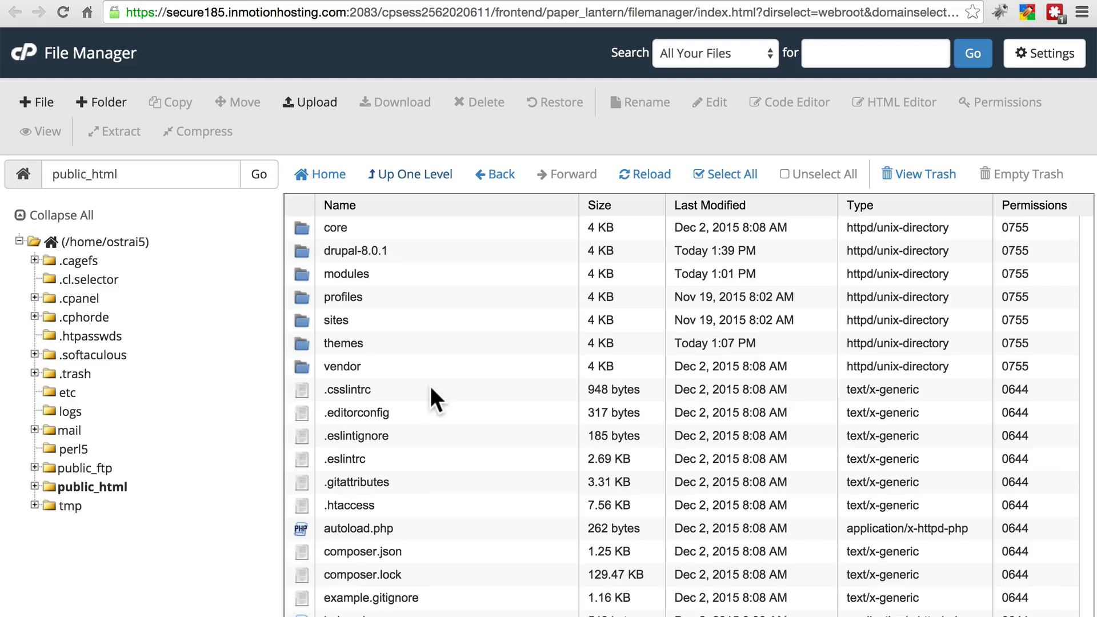
Trash the emptied drupal-8.0.1 folder from public_html
scroll(430, 383, "down", 3)
scroll(430, 394, "up", 3)
scroll(429, 394, "down", 3)
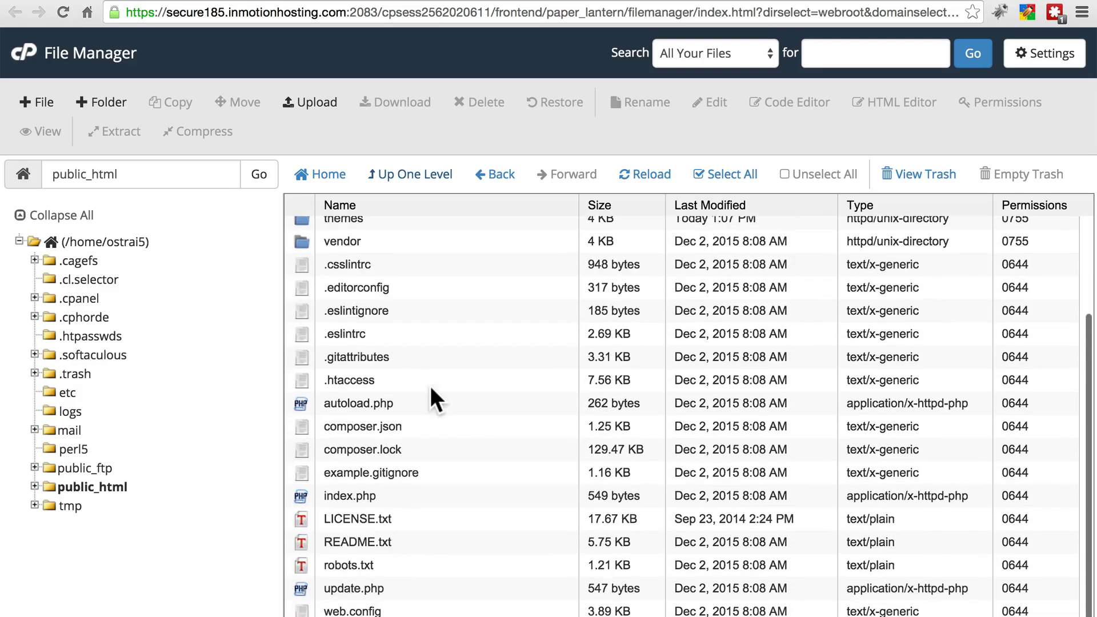
scroll(429, 394, "up", 2)
scroll(431, 389, "up", 1)
scroll(432, 390, "down", 3)
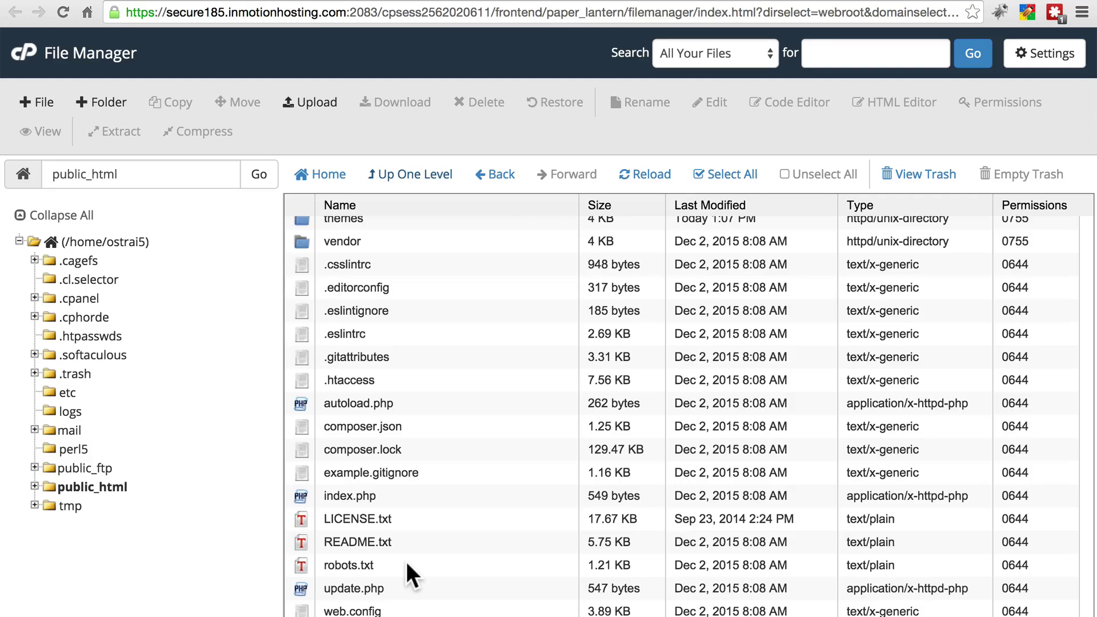
scroll(406, 562, "up", 4)
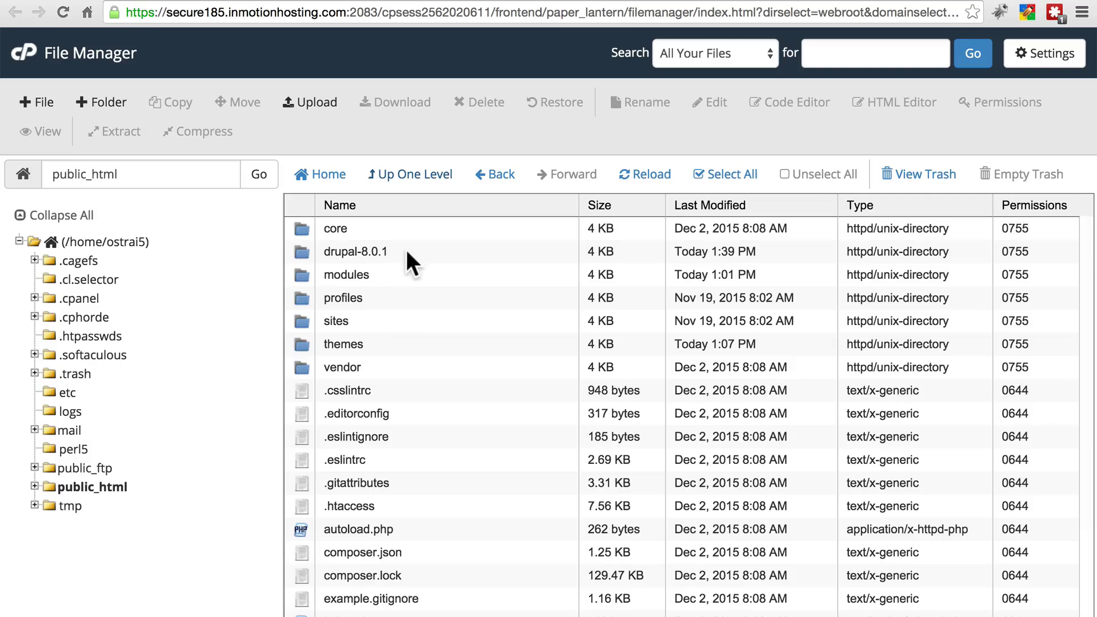
left_click(358, 252)
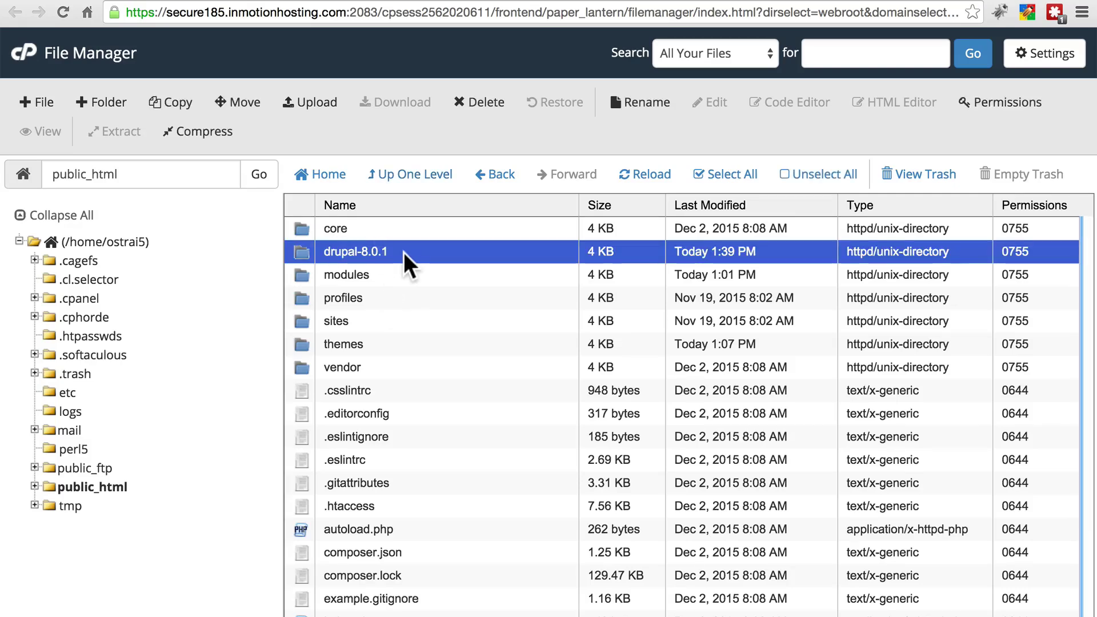
left_click(483, 104)
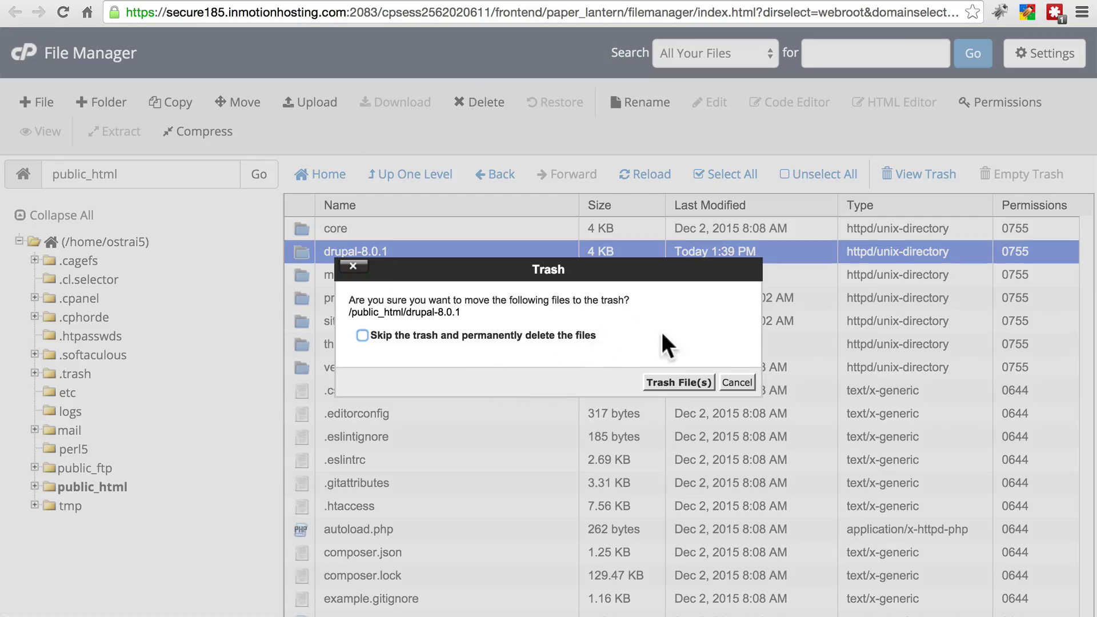
left_click(679, 383)
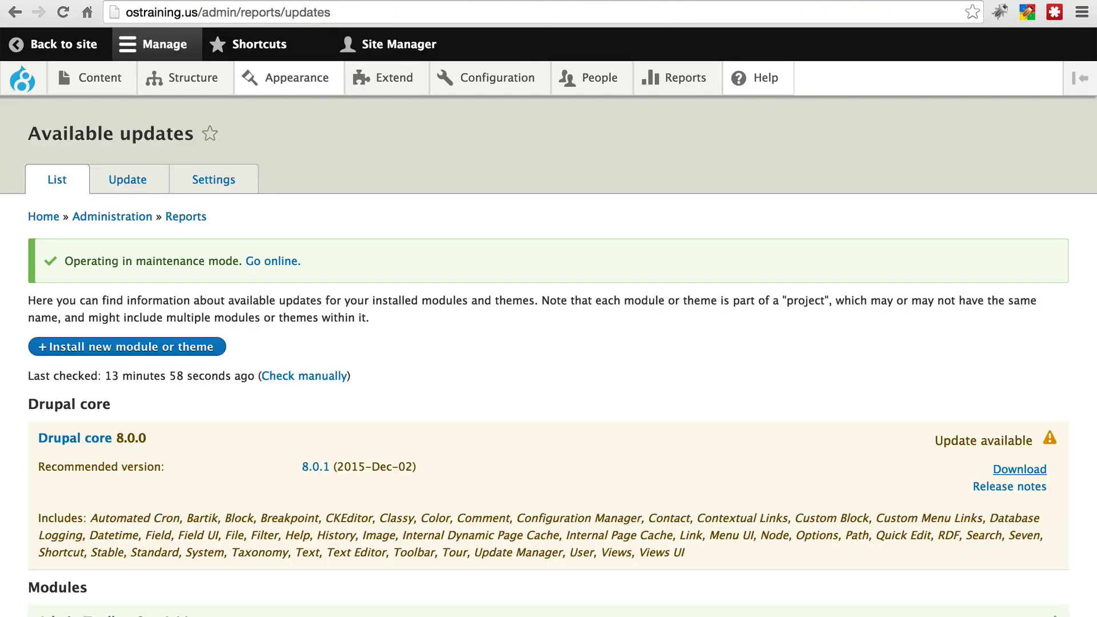
Load the site's update.php page in place of admin/reports/updates
left_click(204, 13)
left_click_drag(204, 12, 334, 35)
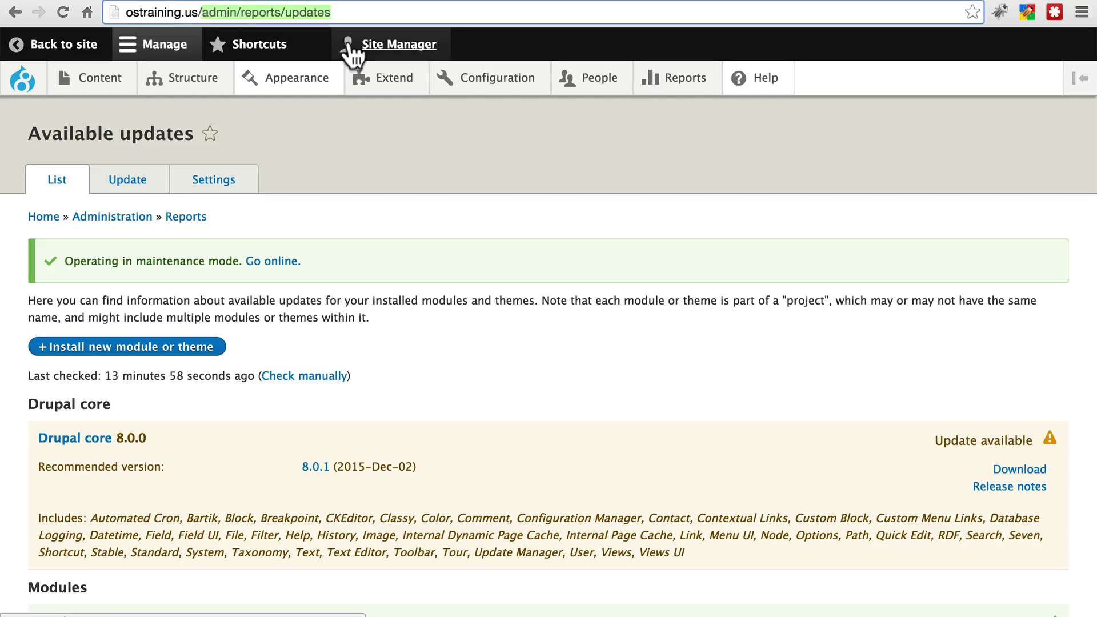
type("upda")
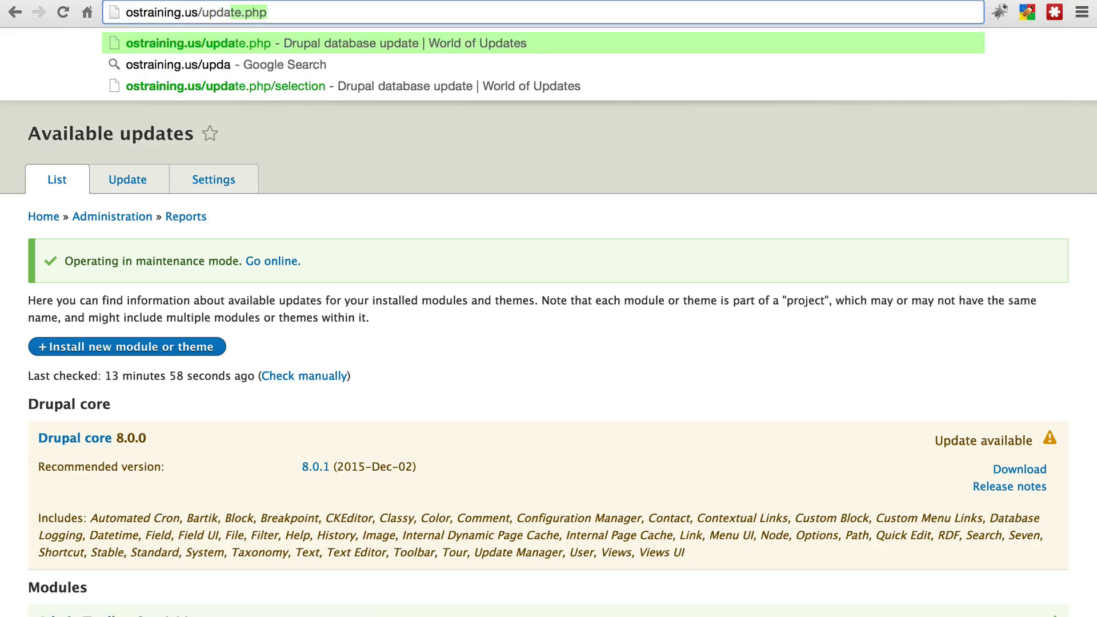
key("Return")
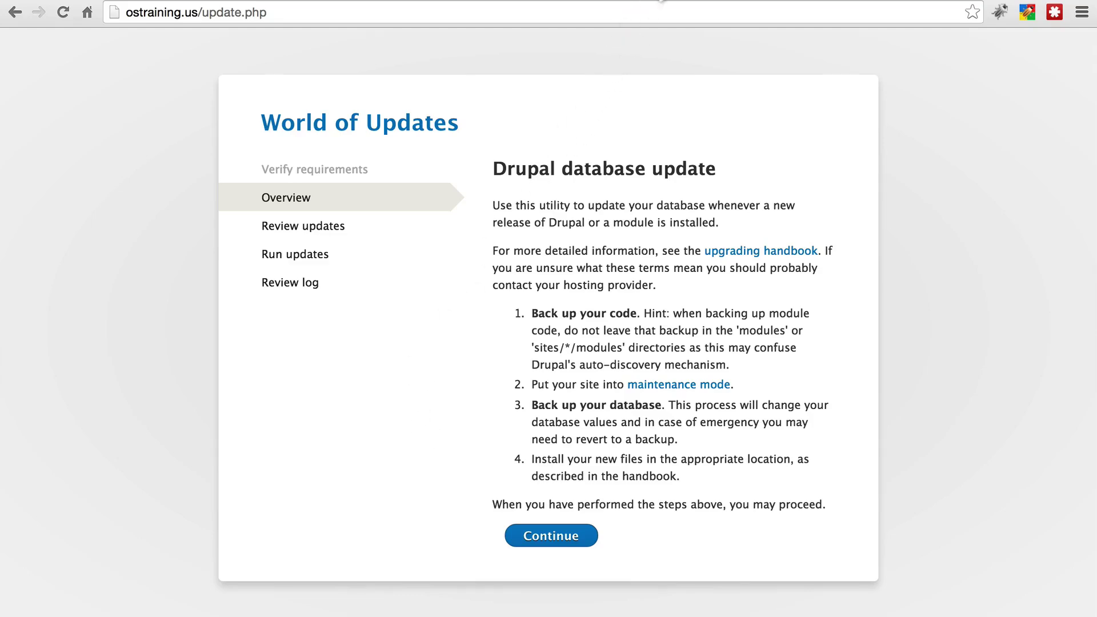
In File Manager, go to sites/default and choose Edit for settings.php
key("ctrl+Tab")
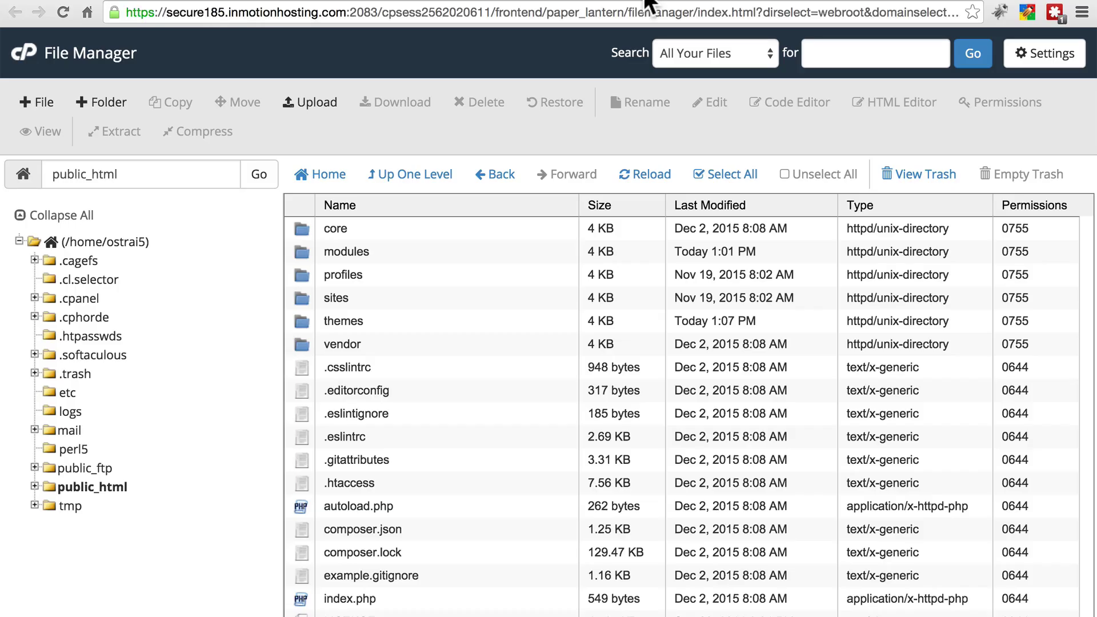
key("ctrl+Tab")
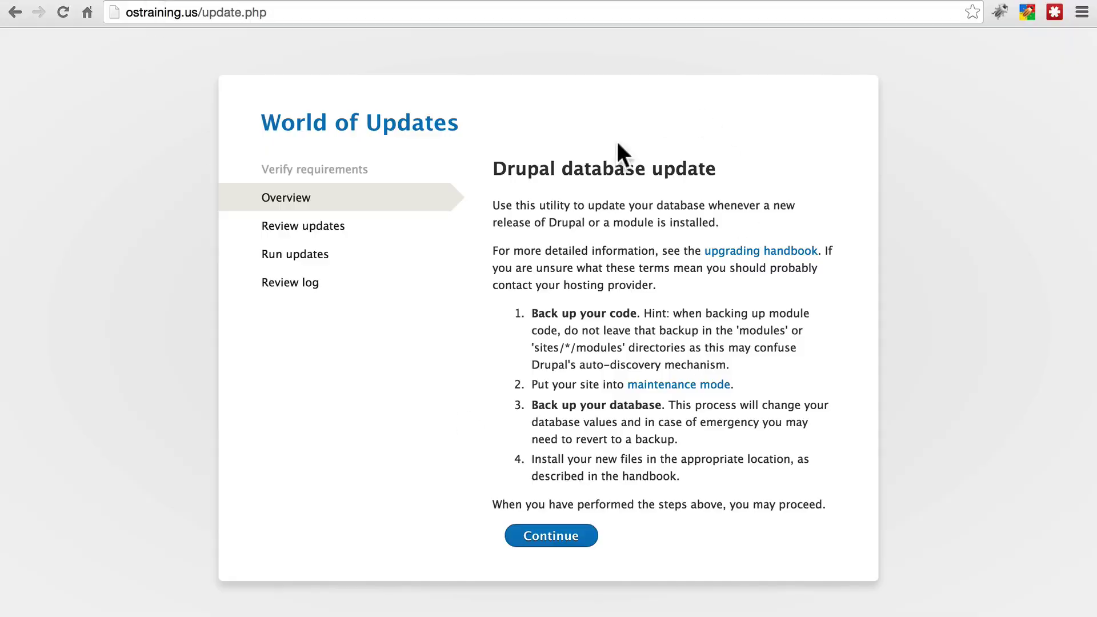
key("ctrl+Tab")
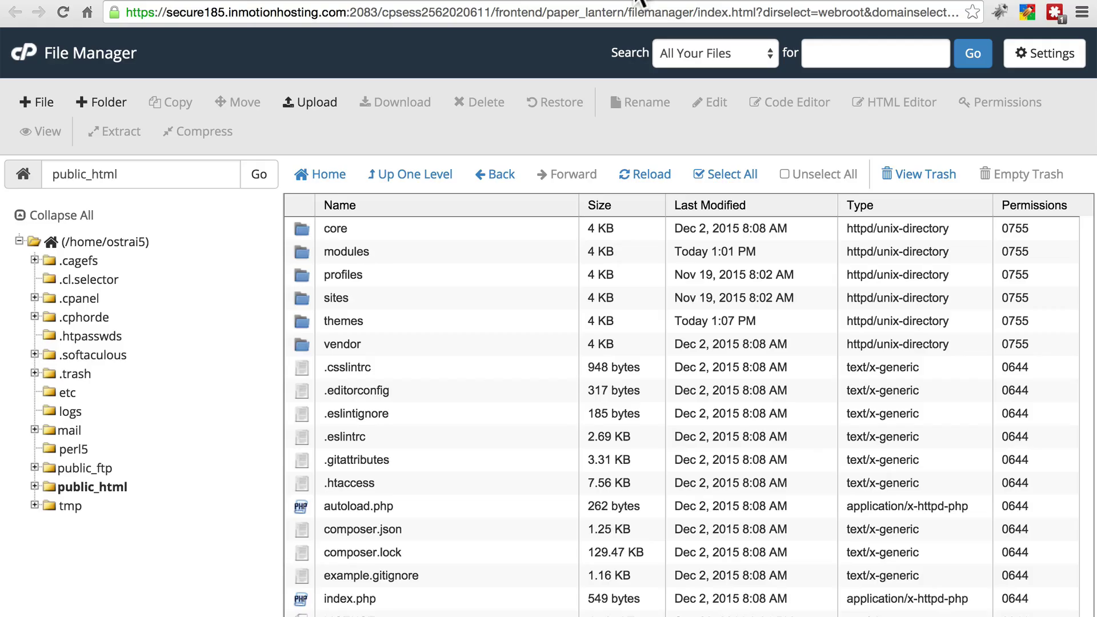
double_click(382, 293)
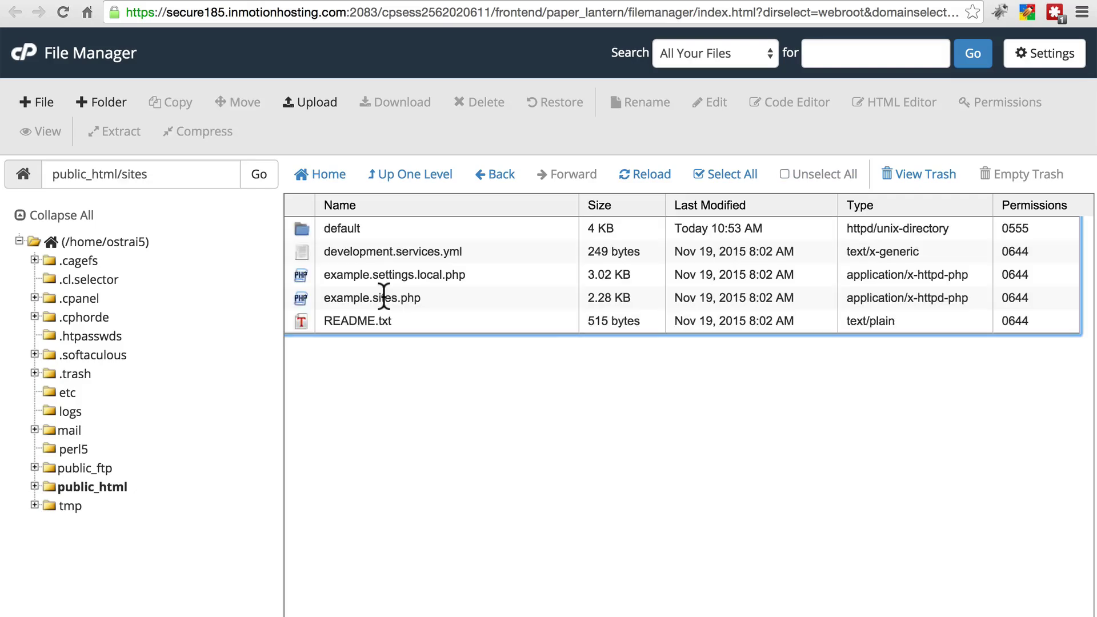
double_click(400, 227)
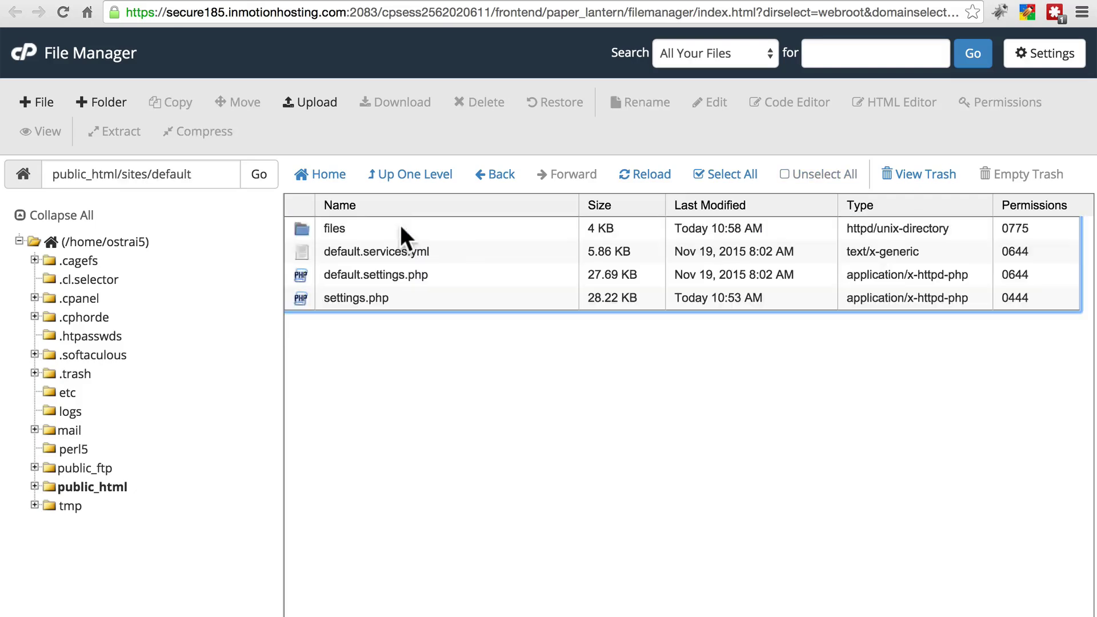
left_click(415, 293)
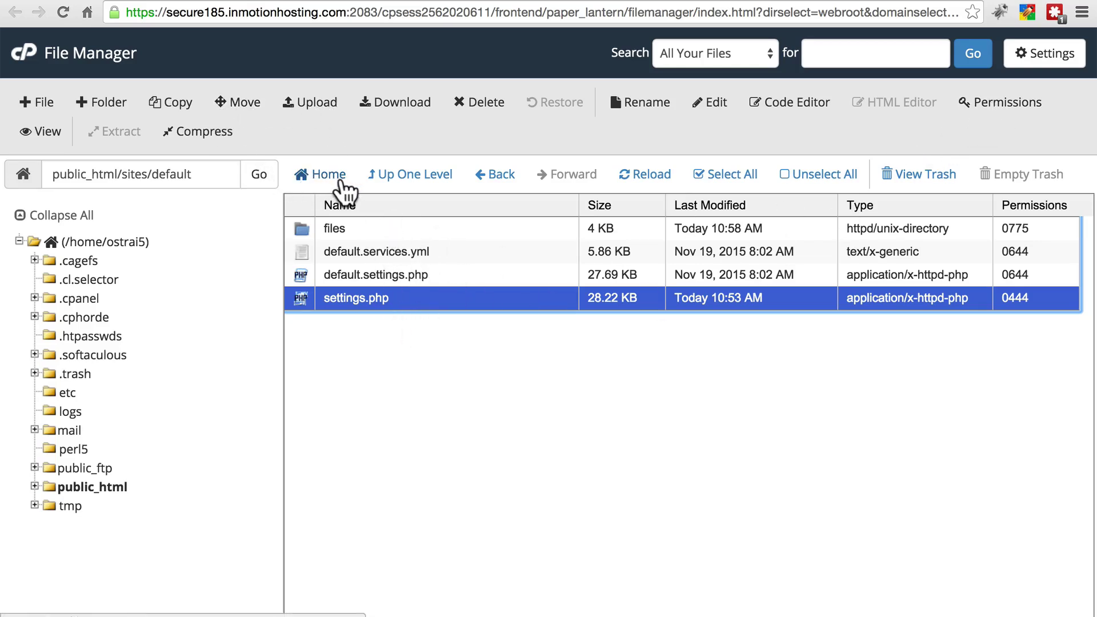
left_click(710, 103)
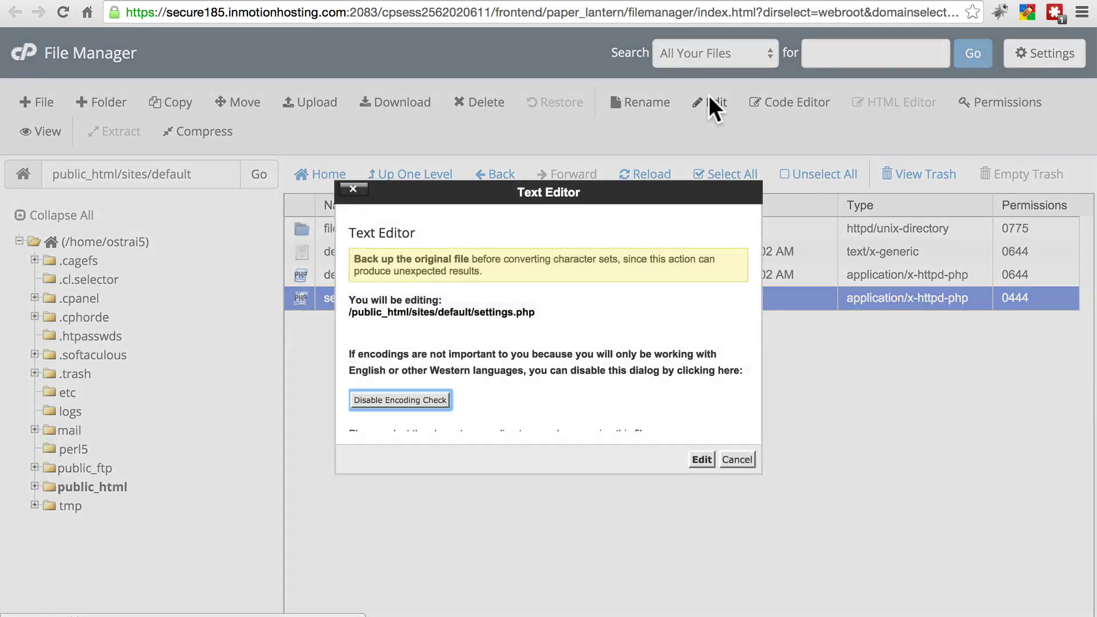
Open settings.php in the editor, find update_free_access = FALSE, and return to update.php
left_click(702, 460)
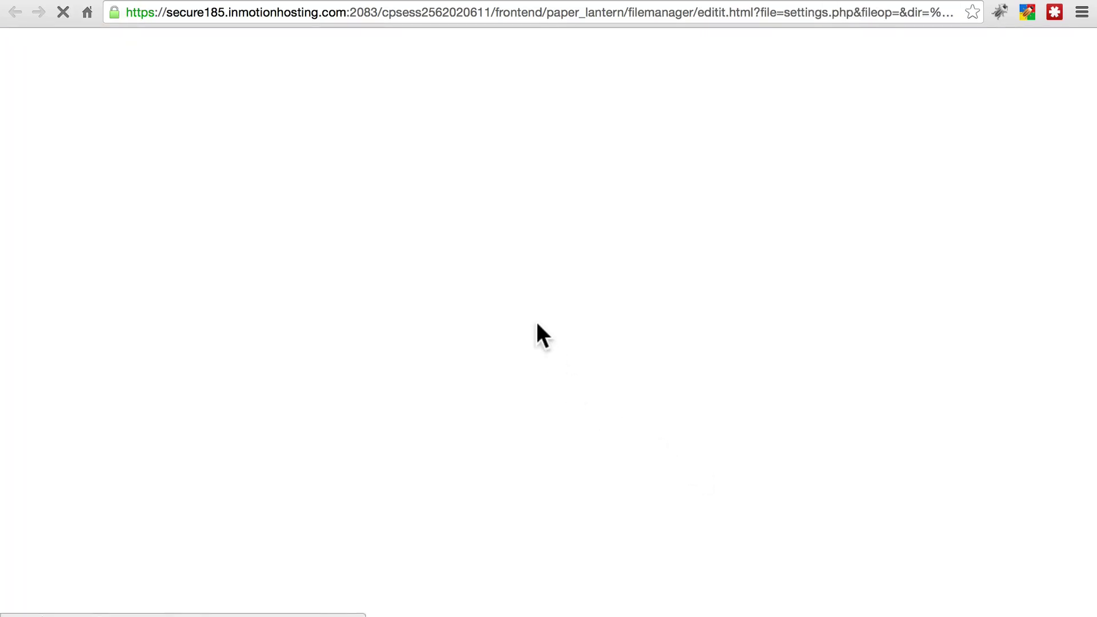
key("super+f")
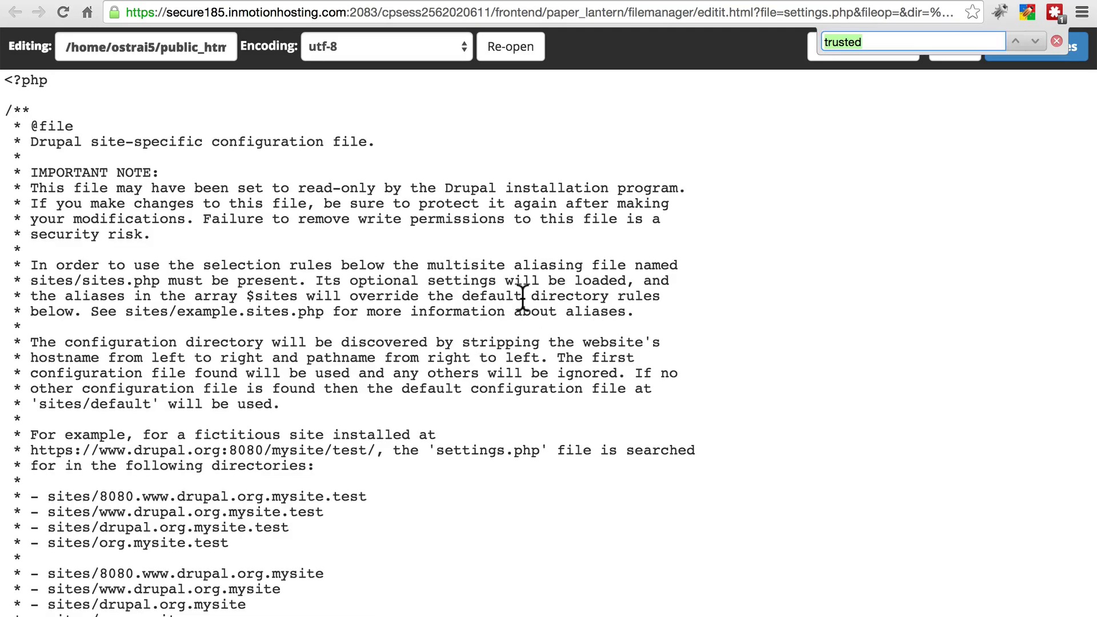
type("update_")
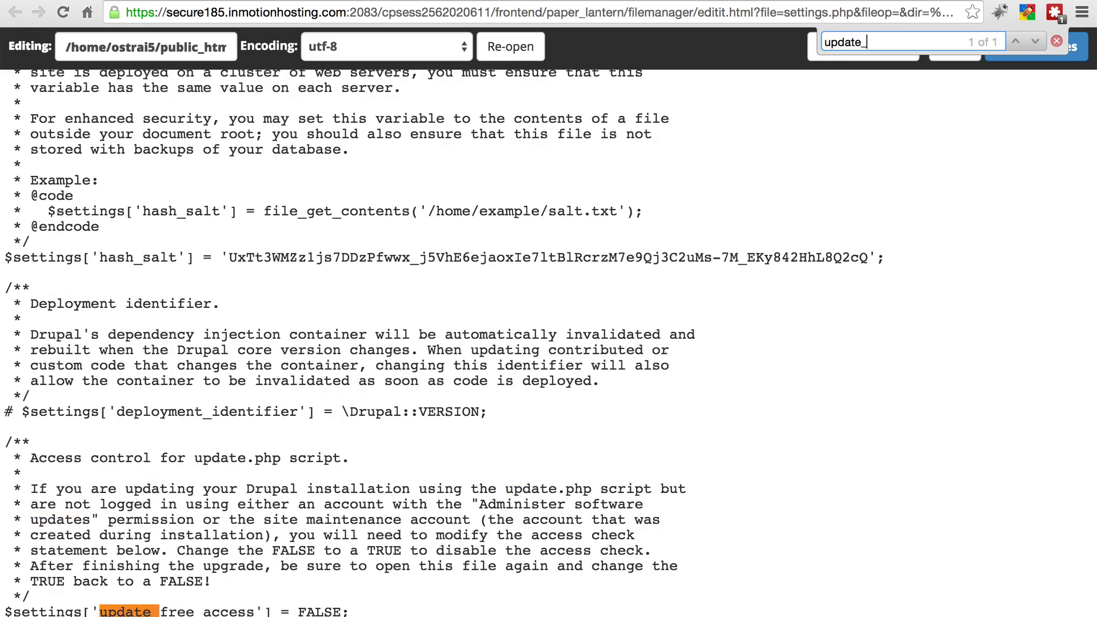
type("free")
scroll(263, 376, "down", 3)
scroll(263, 375, "down", 5)
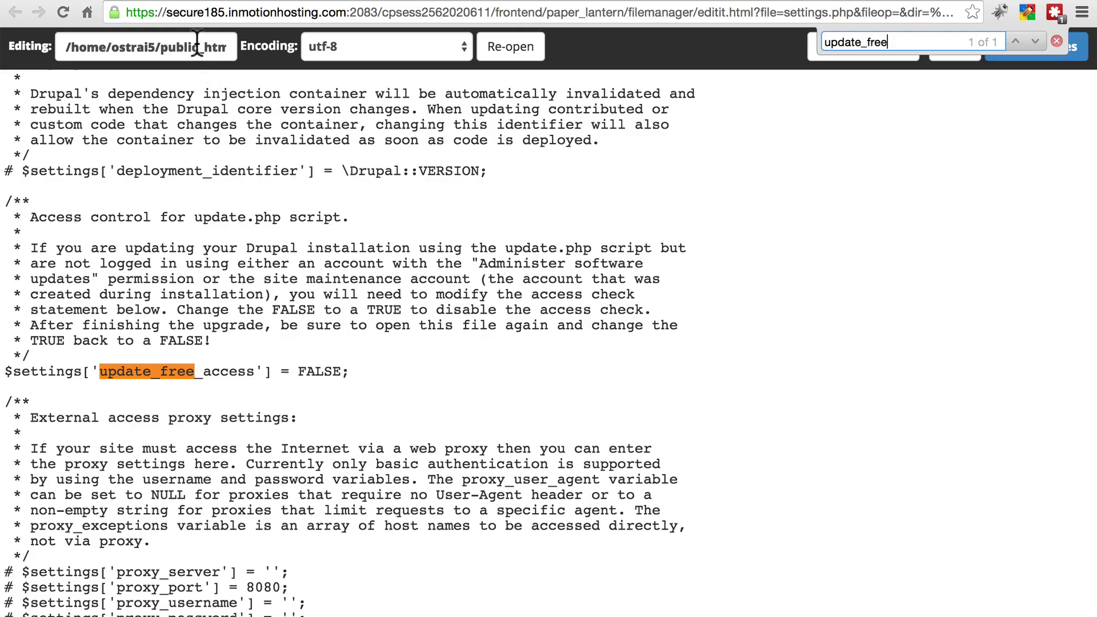
left_click(170, 1)
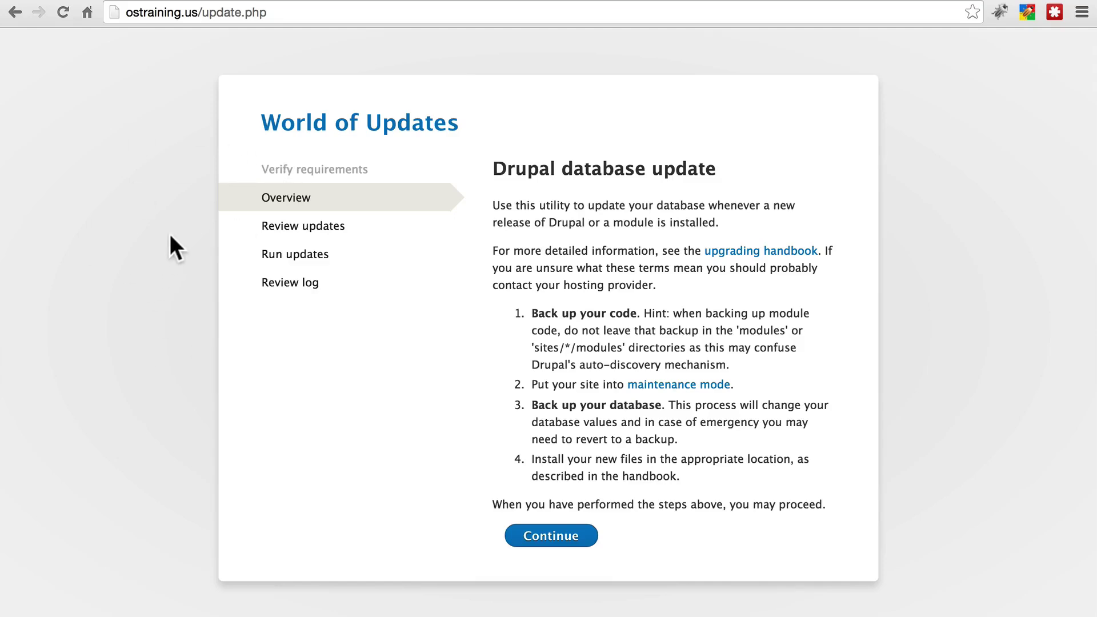
Continue past the update.php Overview to Review updates, which shows no pending updates
left_click(812, 2)
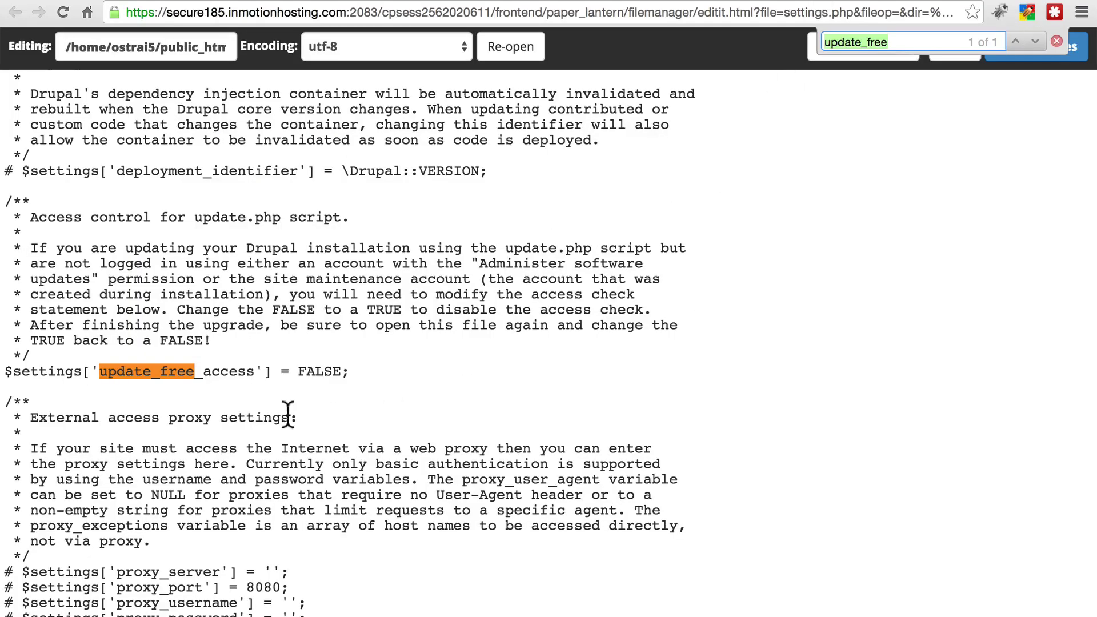
left_click(172, 3)
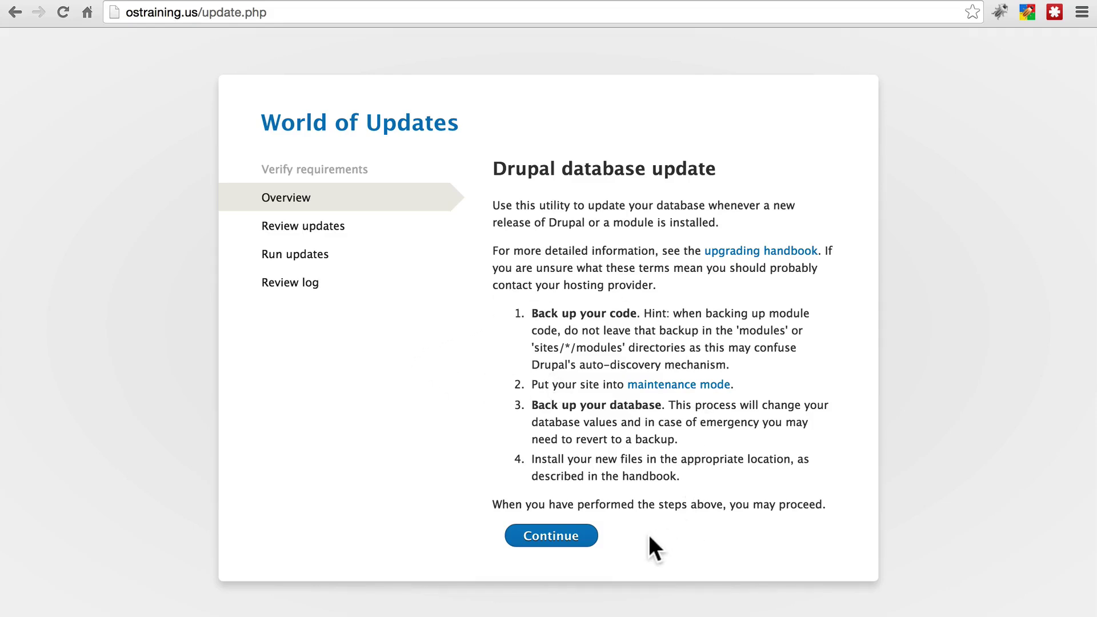
left_click(574, 543)
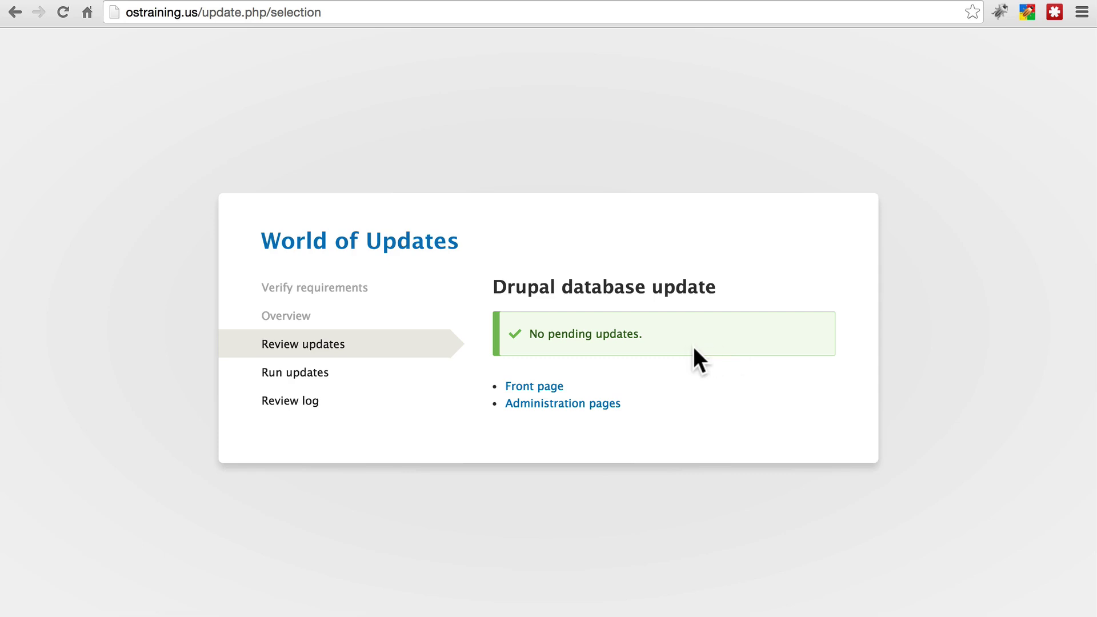
Go from the update script to the front page, check the settings.php tab, then open Reports
left_click(548, 388)
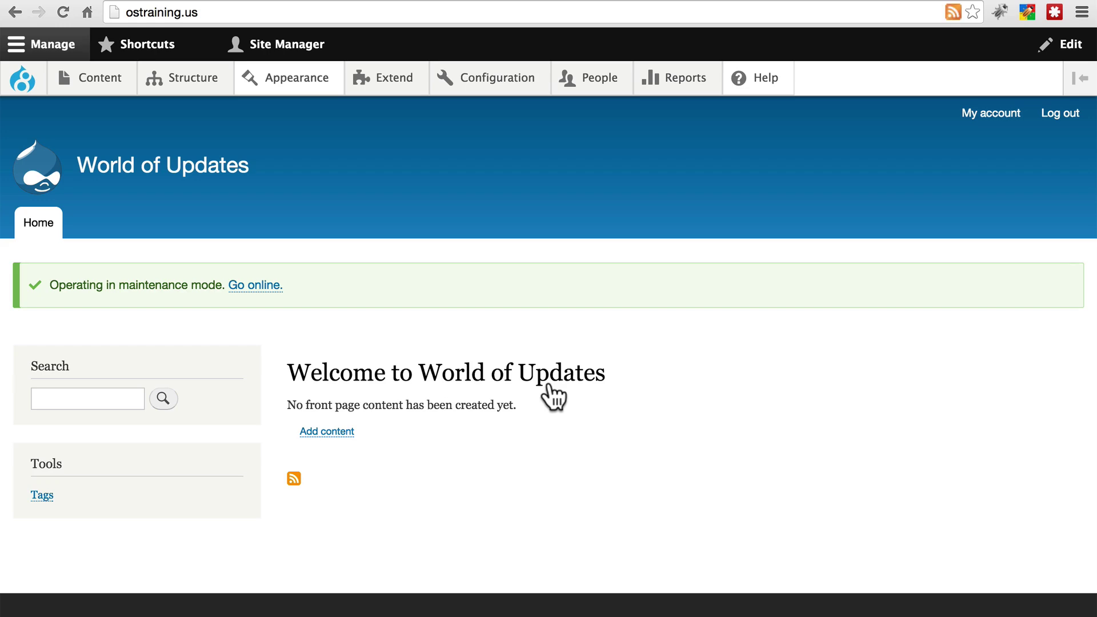
left_click(795, 6)
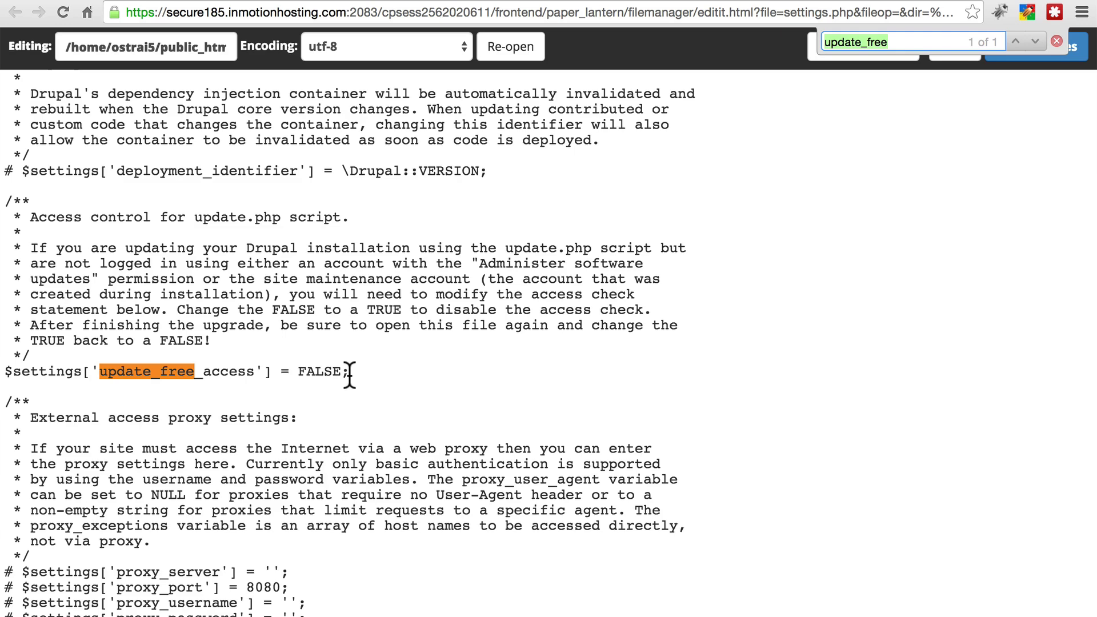
key("ctrl+Tab")
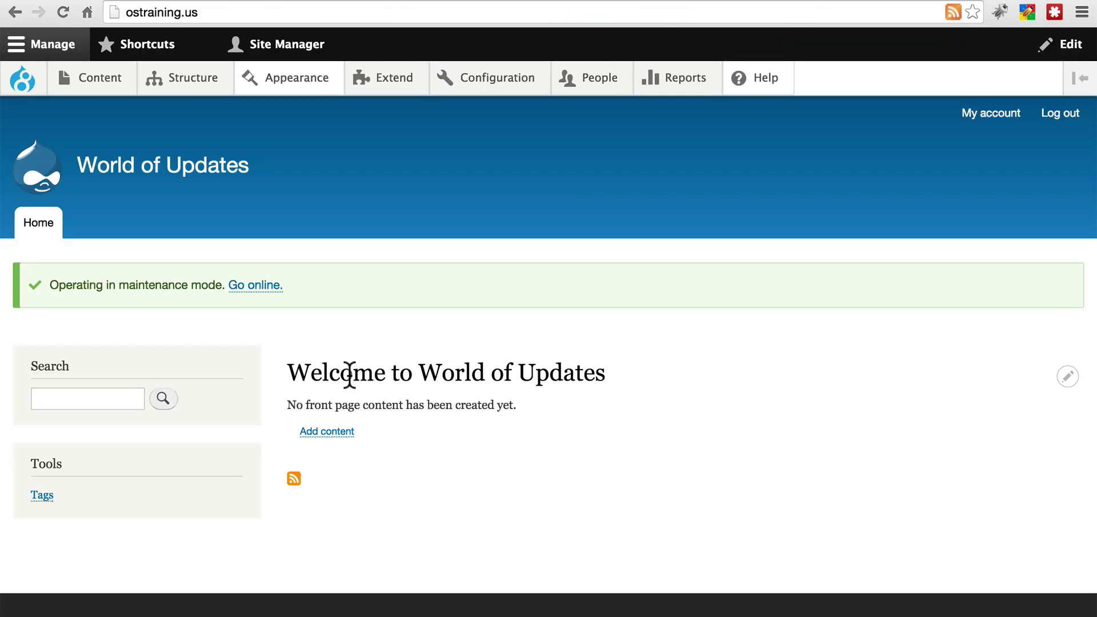
left_click(677, 78)
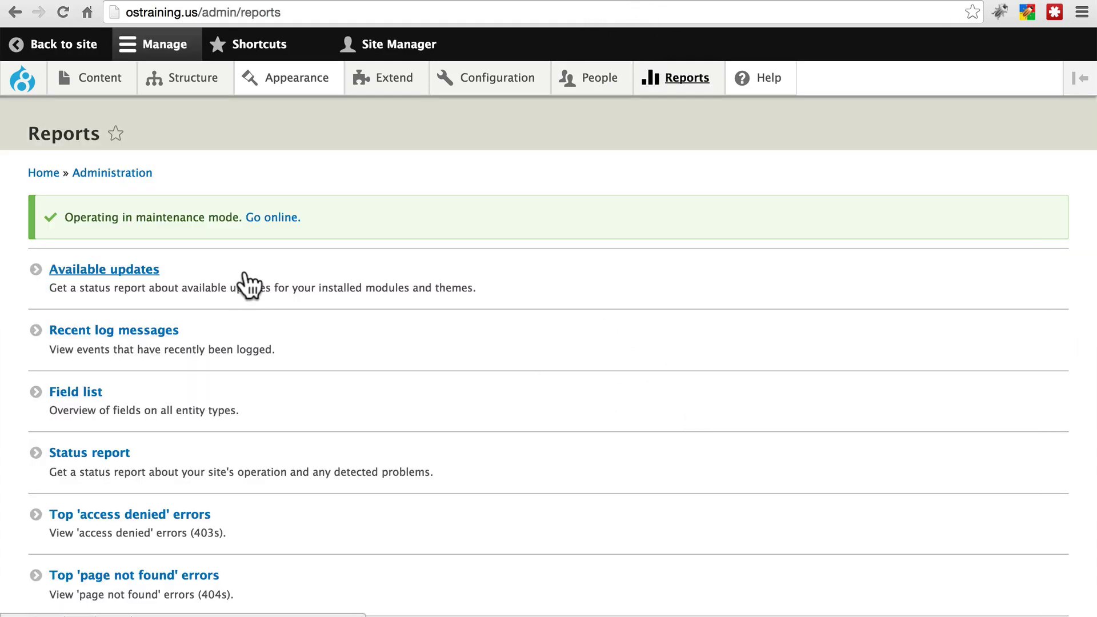
Confirm version 8.0.1 in the Status report and verify core, modules and themes are up to date
left_click(100, 454)
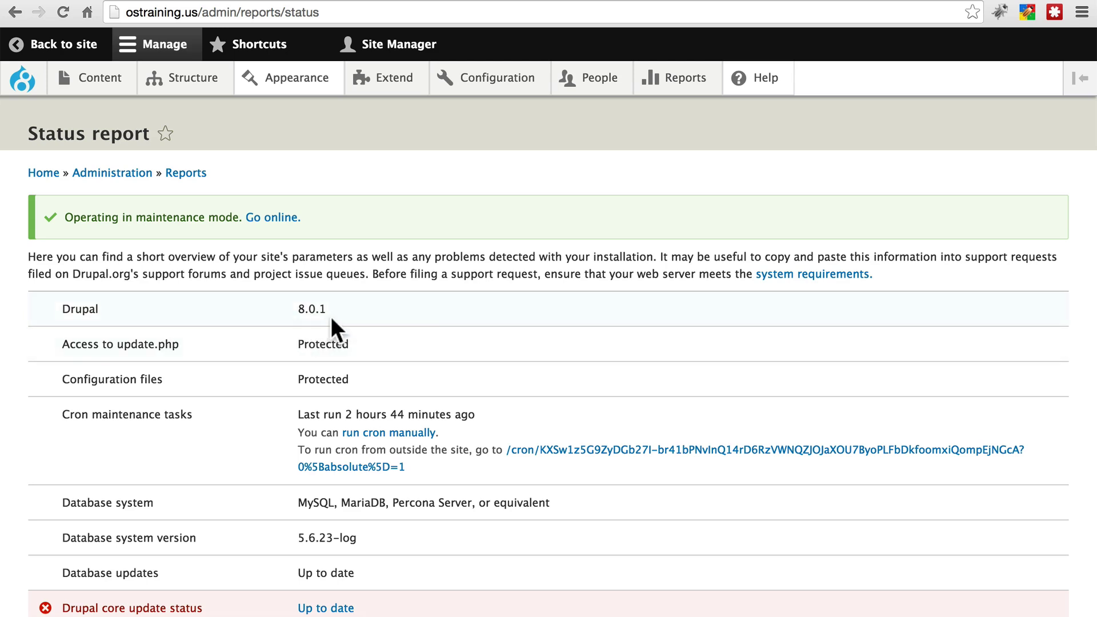
scroll(267, 309, "down", 5)
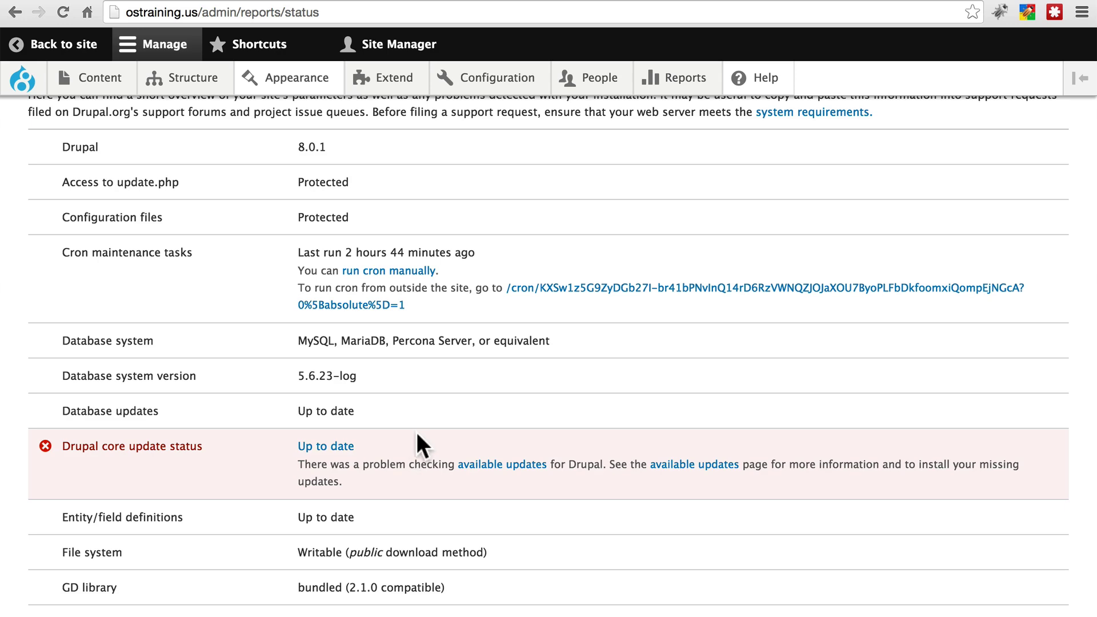
left_click(514, 465)
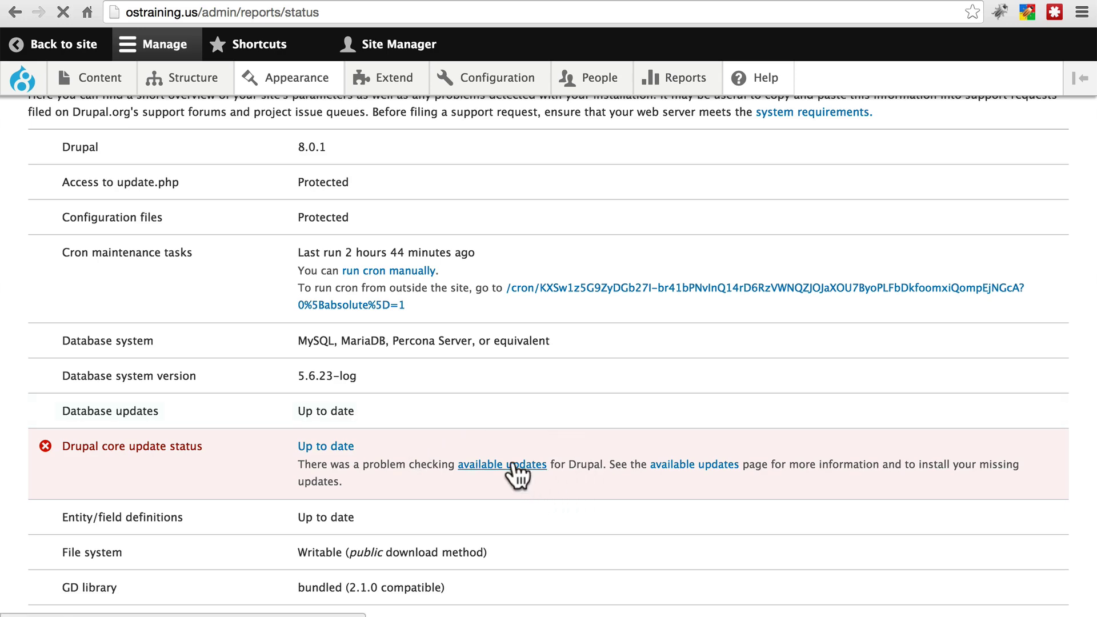
scroll(513, 340, "down", 3)
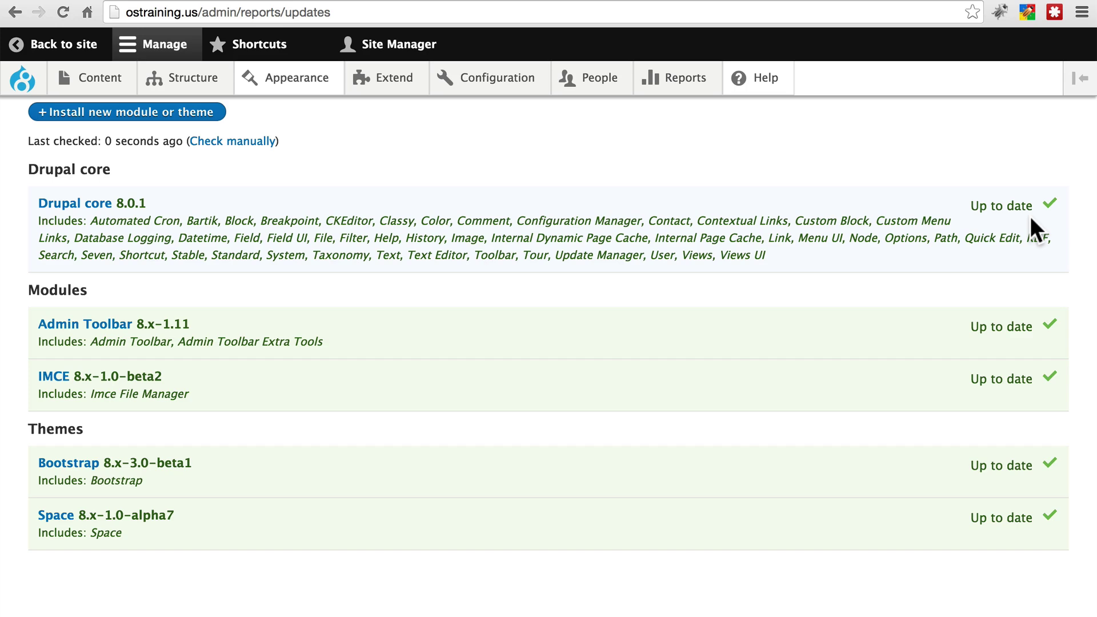
Uncheck 'Put site into maintenance mode' under Configuration and save the configuration
left_click(508, 83)
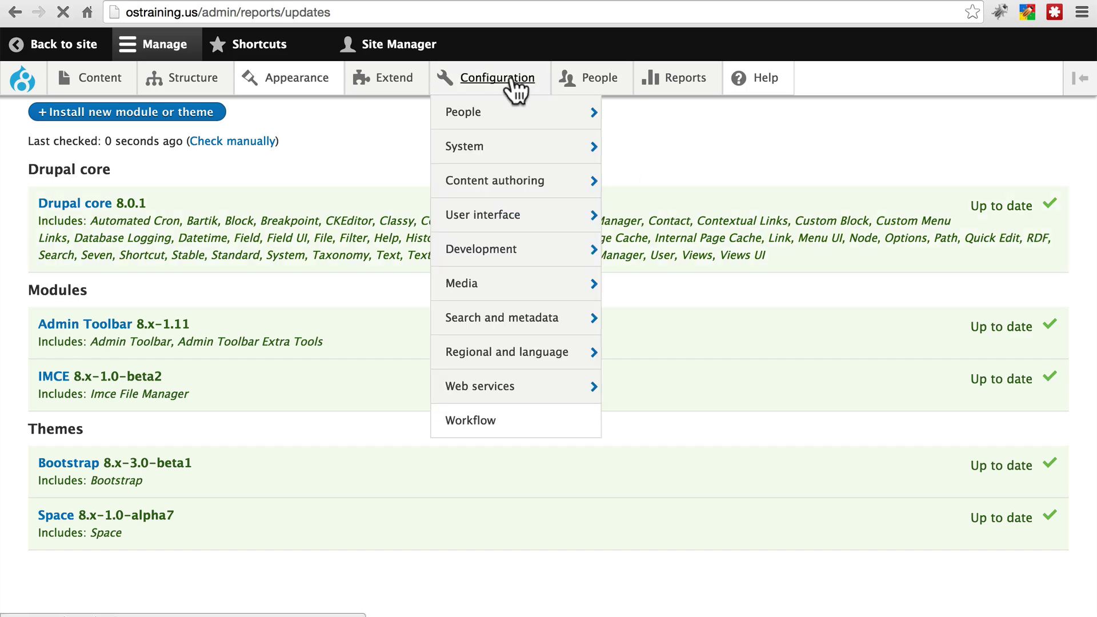
mouse_move(371, 110)
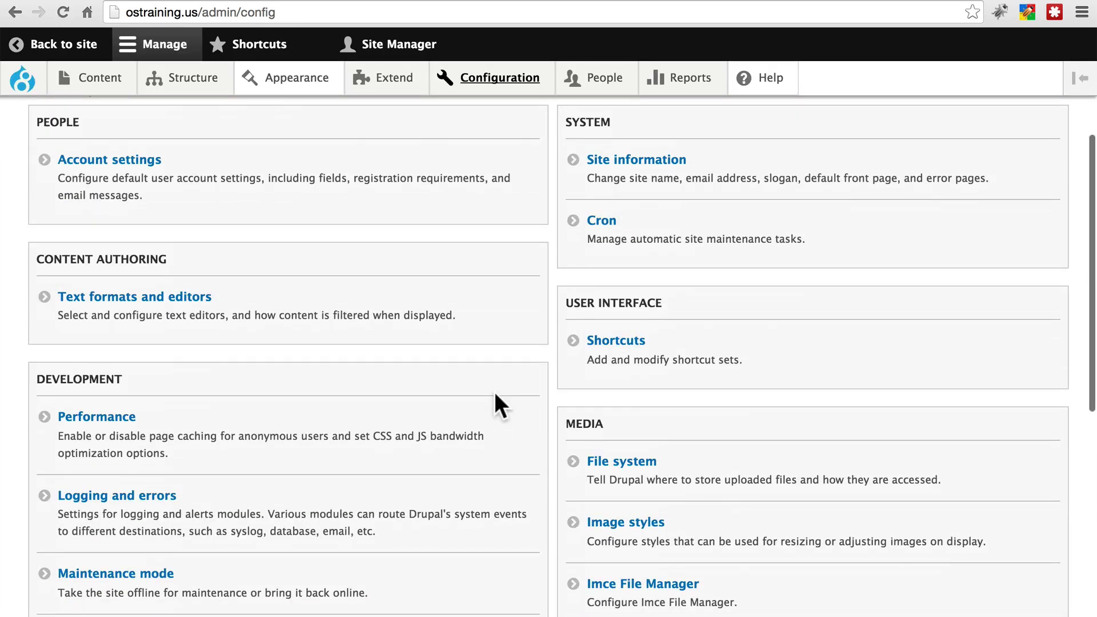
scroll(354, 195, "up", 1)
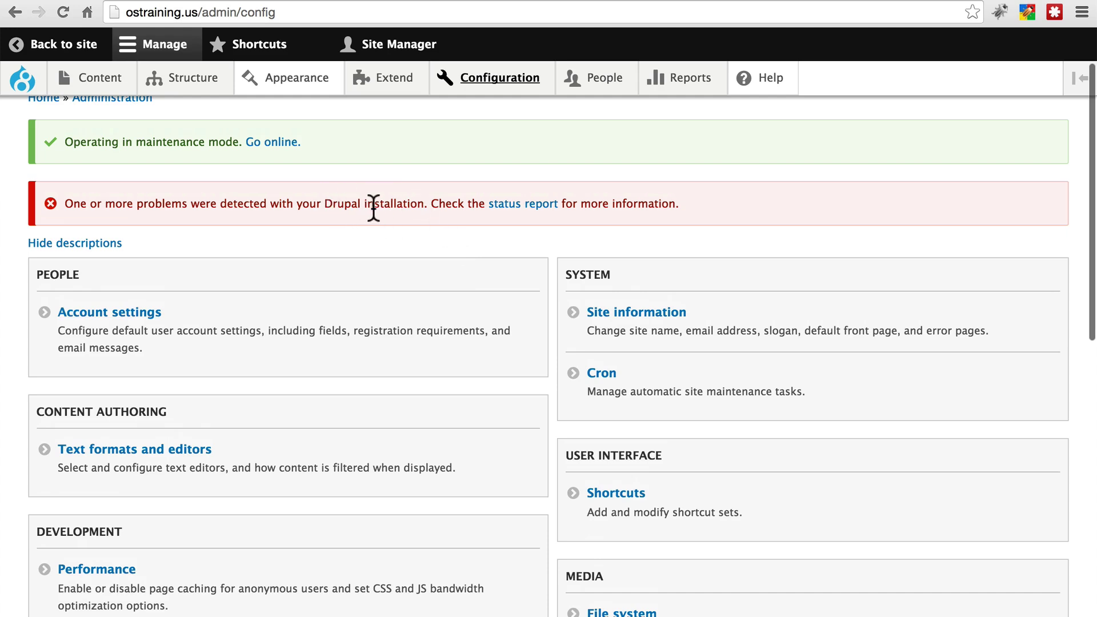
scroll(365, 200, "down", 1)
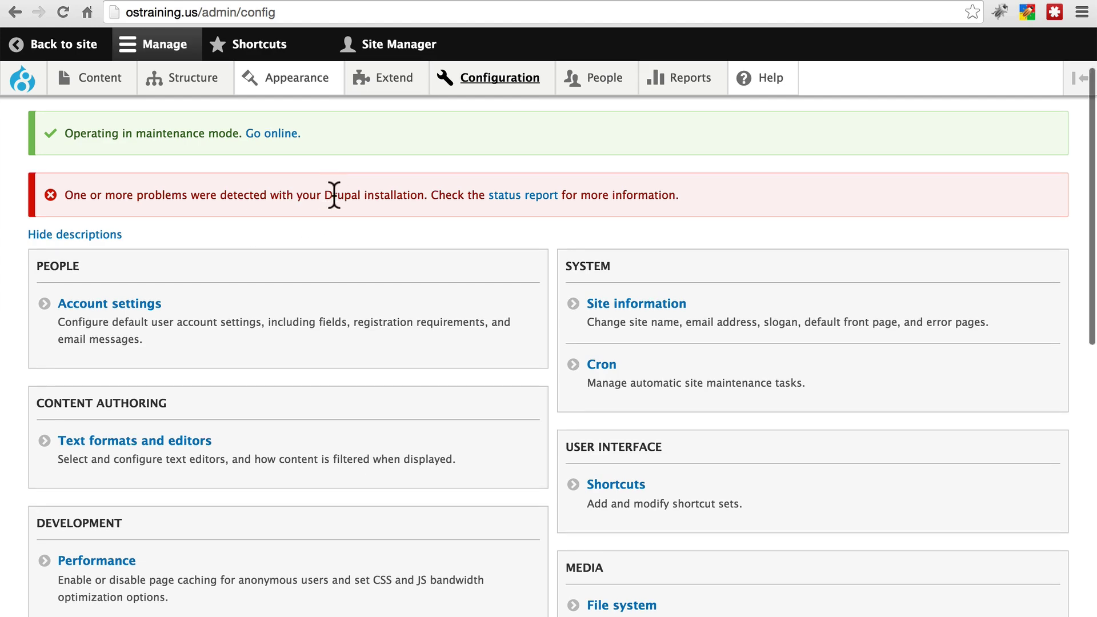
scroll(269, 203, "down", 5)
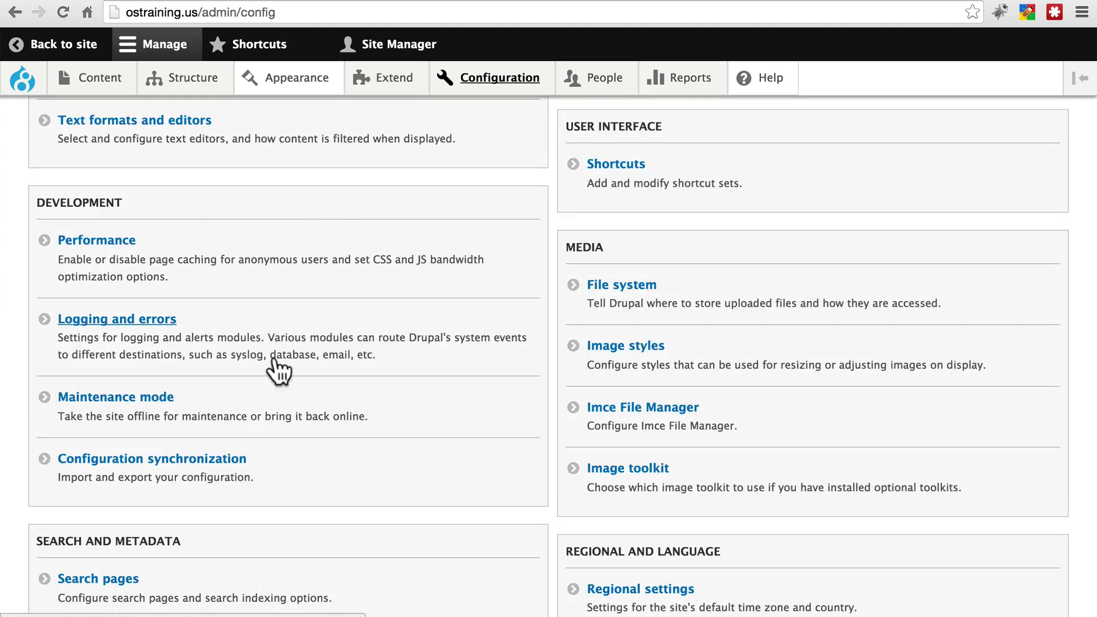
left_click(155, 395)
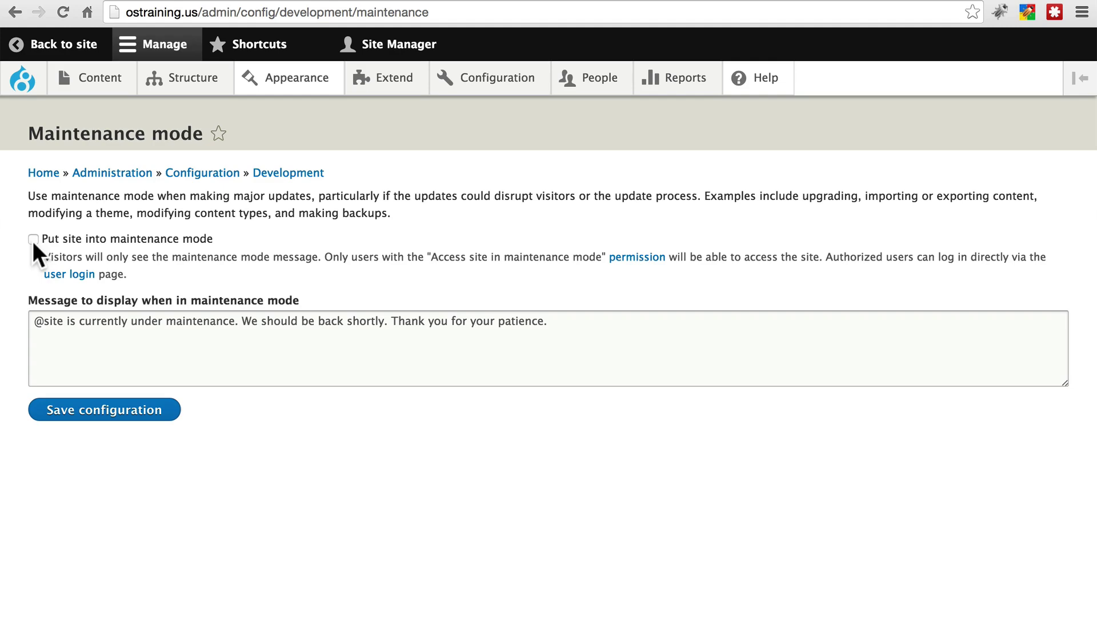
left_click(117, 412)
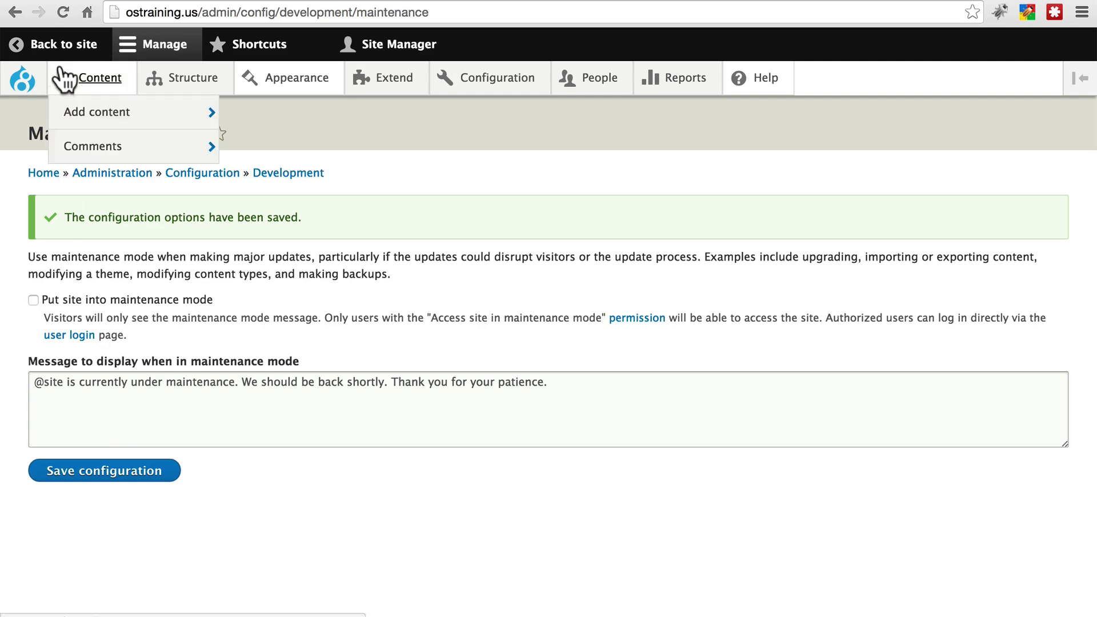
Go back to the World of Updates front page, now loading without the maintenance notice
left_click(78, 48)
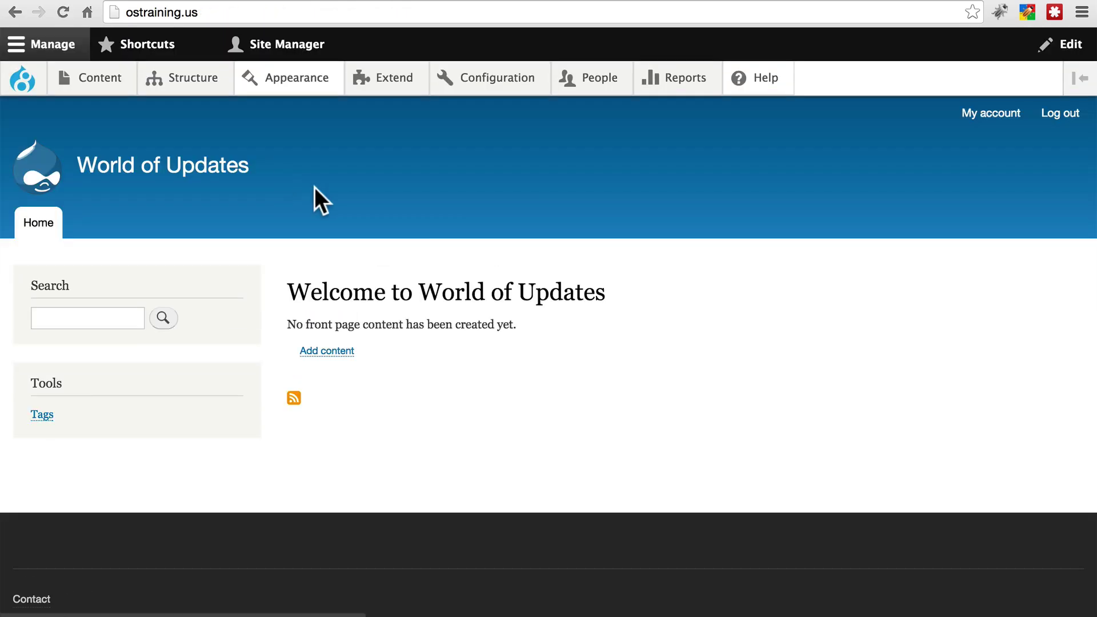